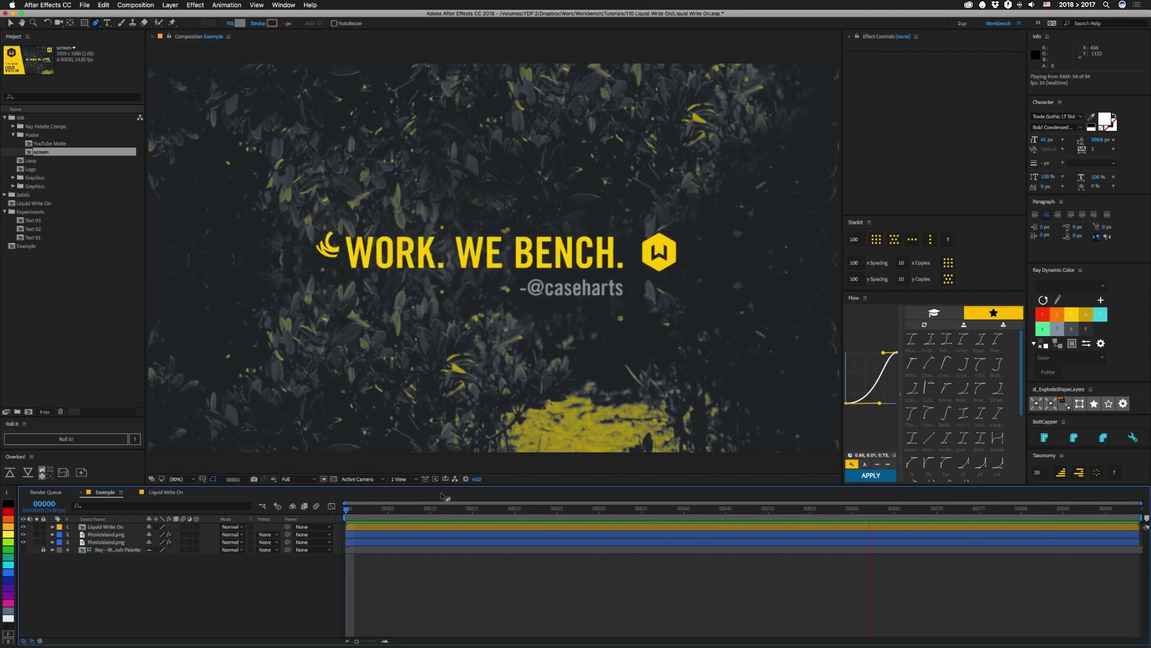
Step: Reshape the Flow ease into an S-curve of 0.69, 0.03, 0.86 and scrub through the write-on
{"action": "left_click_drag", "start_coordinate": [376, 509], "coordinate": [557, 514]}
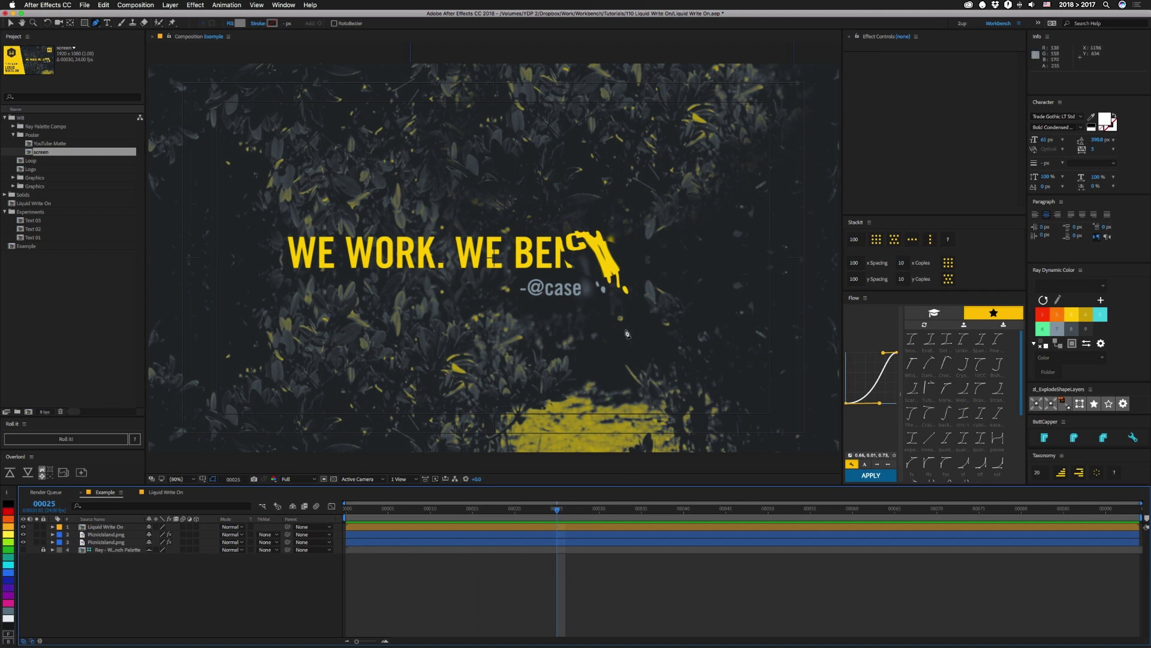
{"action": "left_click_drag", "start_coordinate": [885, 354], "coordinate": [858, 353]}
{"action": "left_click_drag", "start_coordinate": [879, 403], "coordinate": [854, 402]}
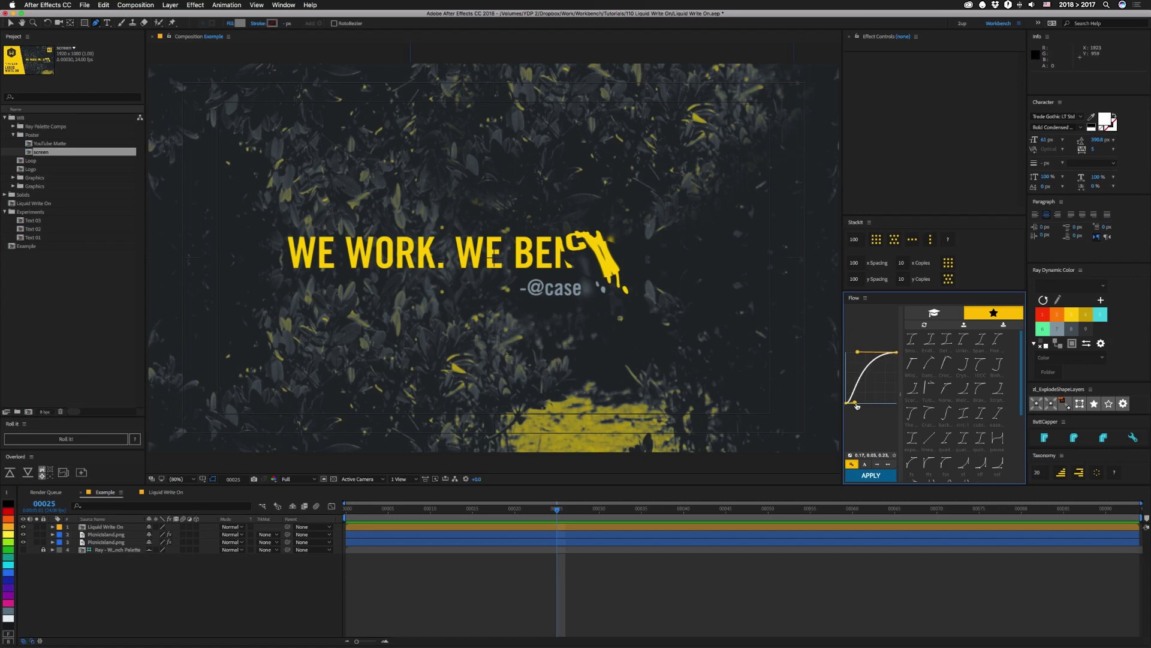
{"action": "left_click_drag", "start_coordinate": [857, 404], "coordinate": [881, 402]}
{"action": "left_click_drag", "start_coordinate": [858, 354], "coordinate": [892, 353]}
{"action": "left_click_drag", "start_coordinate": [557, 512], "coordinate": [1007, 523]}
{"action": "key", "text": "Page_Down"}
{"action": "key", "text": "Page_Down"}
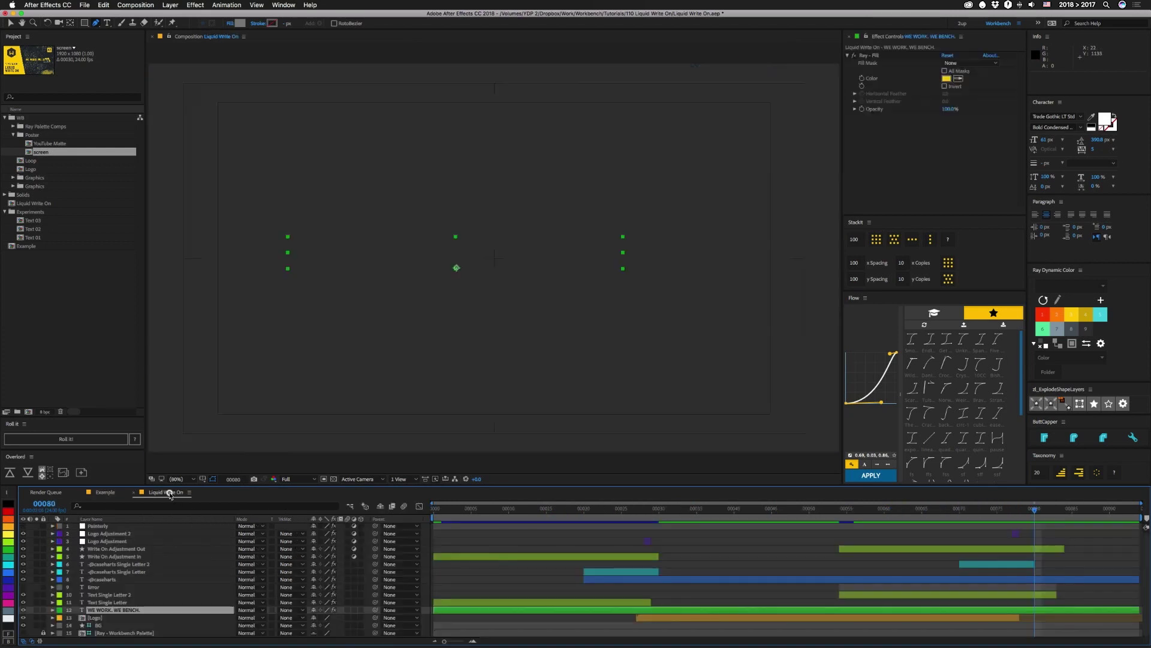
Step: Switch to Liquid Write On and hide layers 2–11, keeping layer 8 visible
{"action": "left_click", "coordinate": [170, 493]}
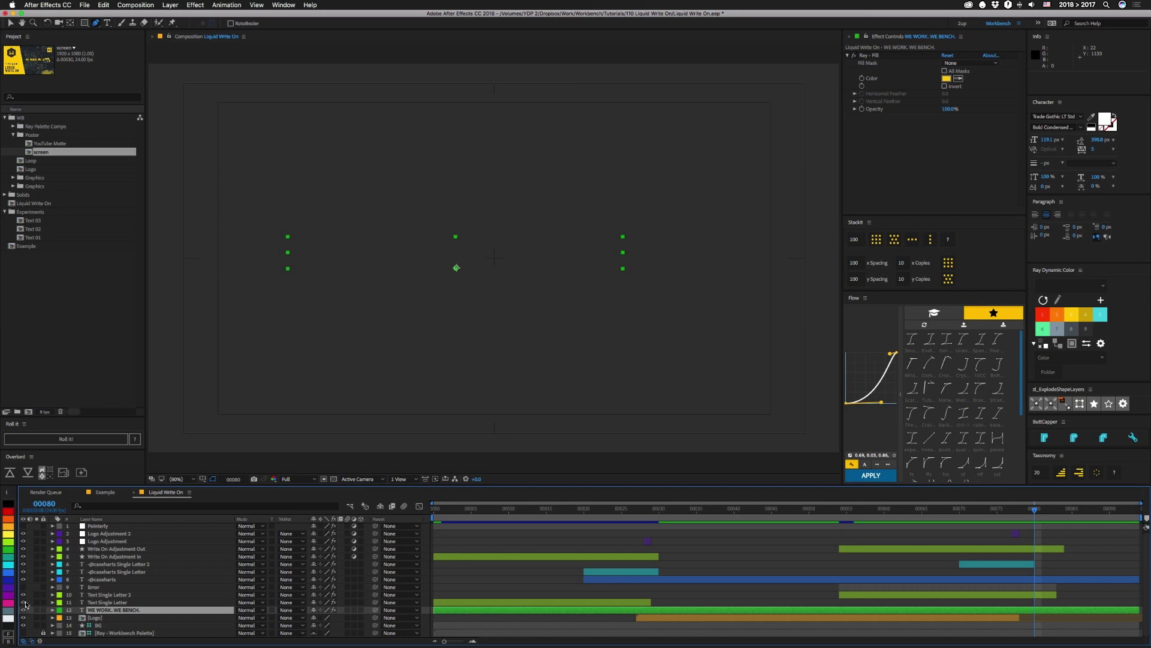
{"action": "left_click_drag", "start_coordinate": [25, 604], "coordinate": [23, 533]}
{"action": "left_click", "coordinate": [23, 579]}
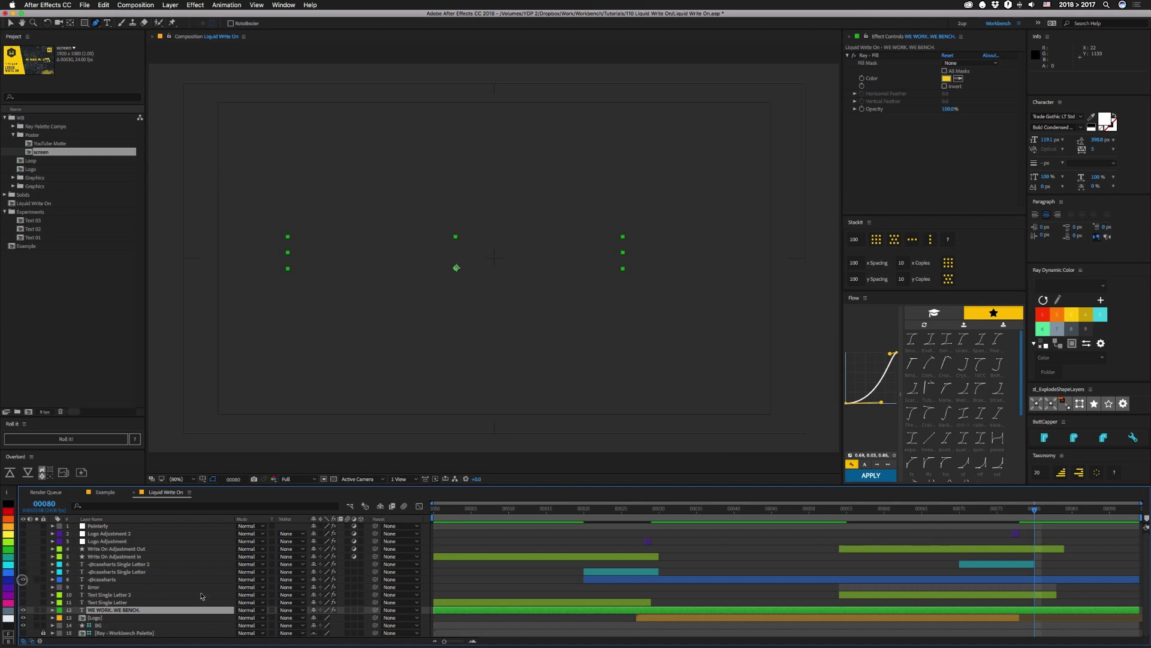
Step: Expand the WE WORK. WE BENCH. layer's Text properties and play the write-on from the start
{"action": "left_click", "coordinate": [52, 609]}
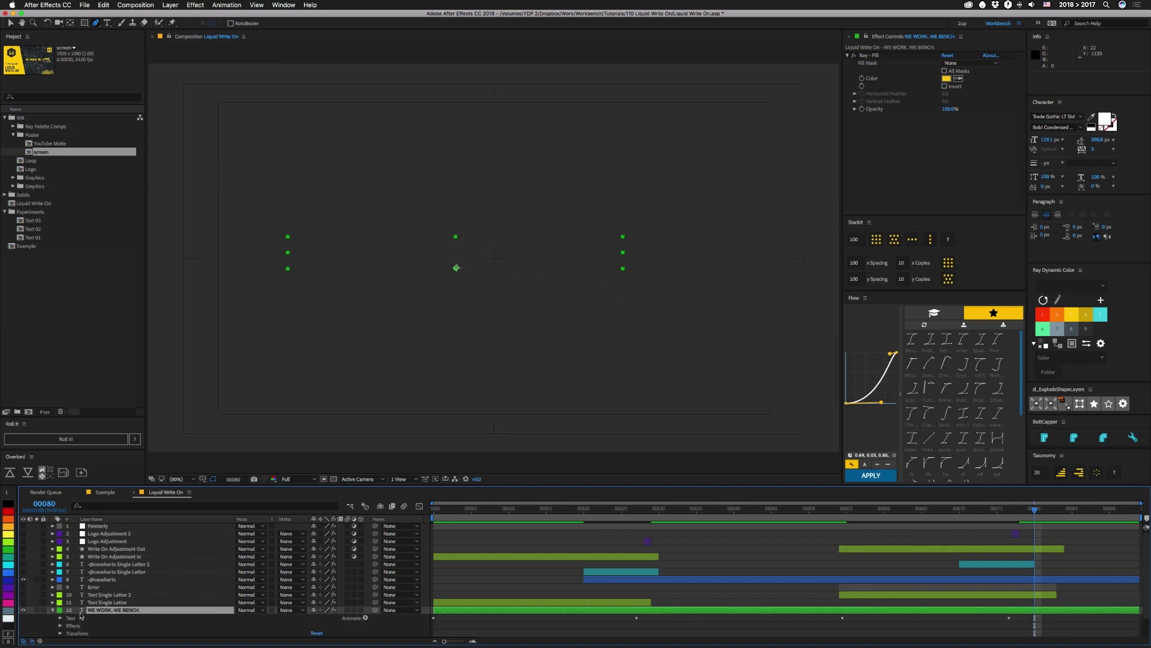
{"action": "scroll", "coordinate": [81, 615], "scroll_direction": "down", "scroll_amount": 3}
{"action": "key", "text": "Home"}
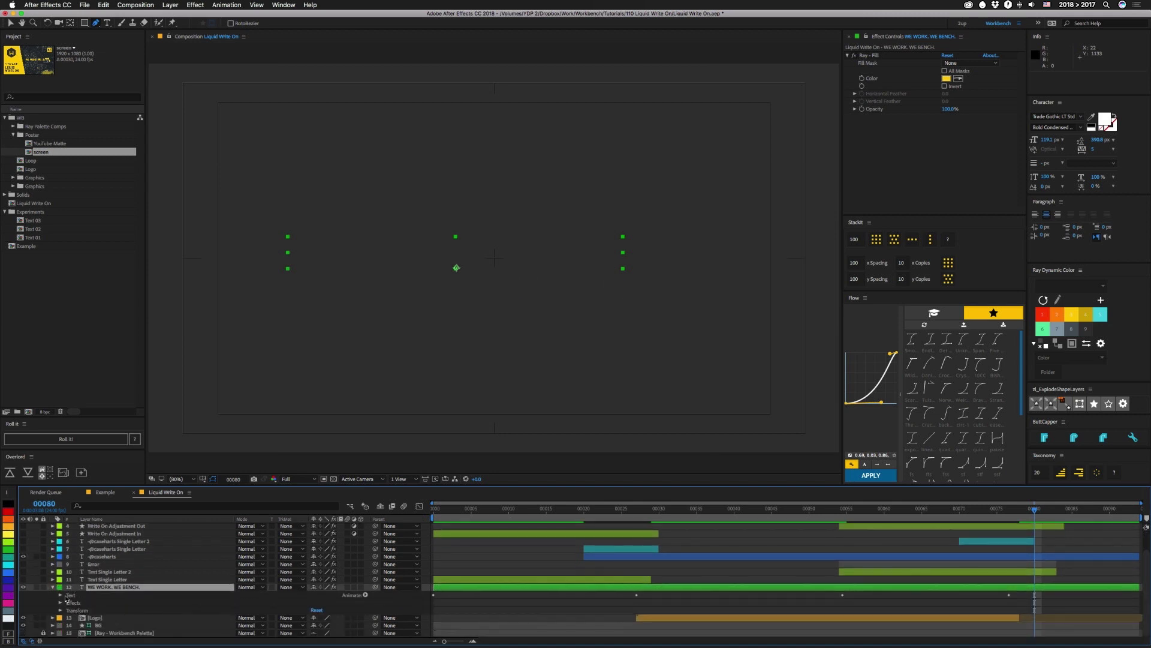
{"action": "left_click", "coordinate": [61, 595]}
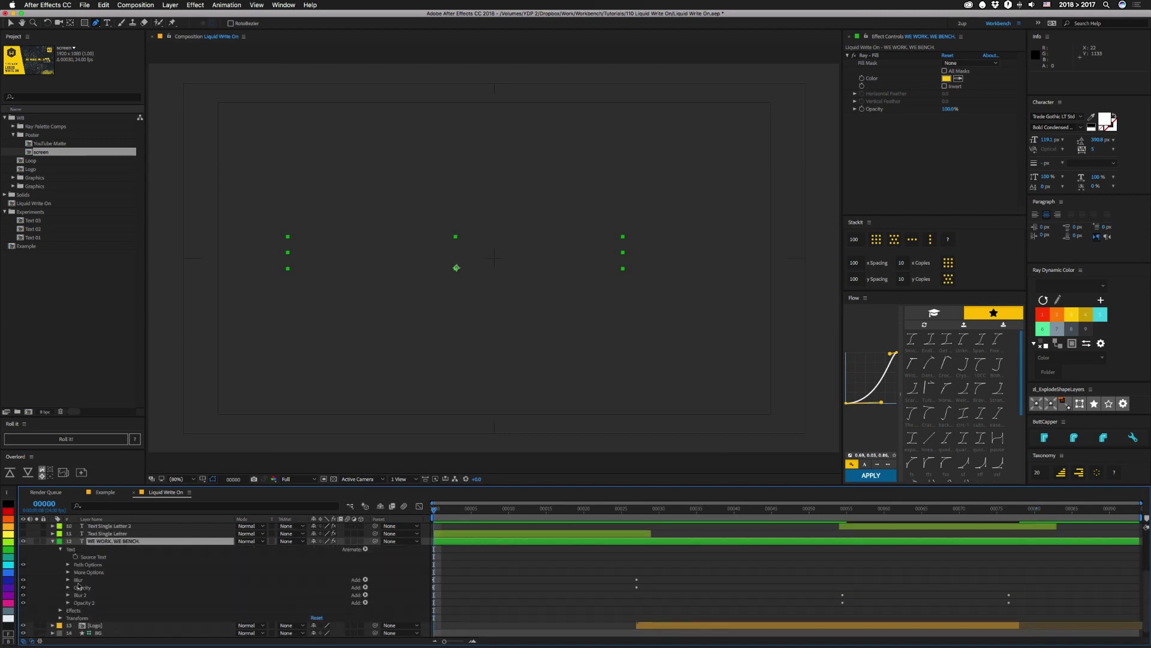
{"action": "key", "text": "space"}
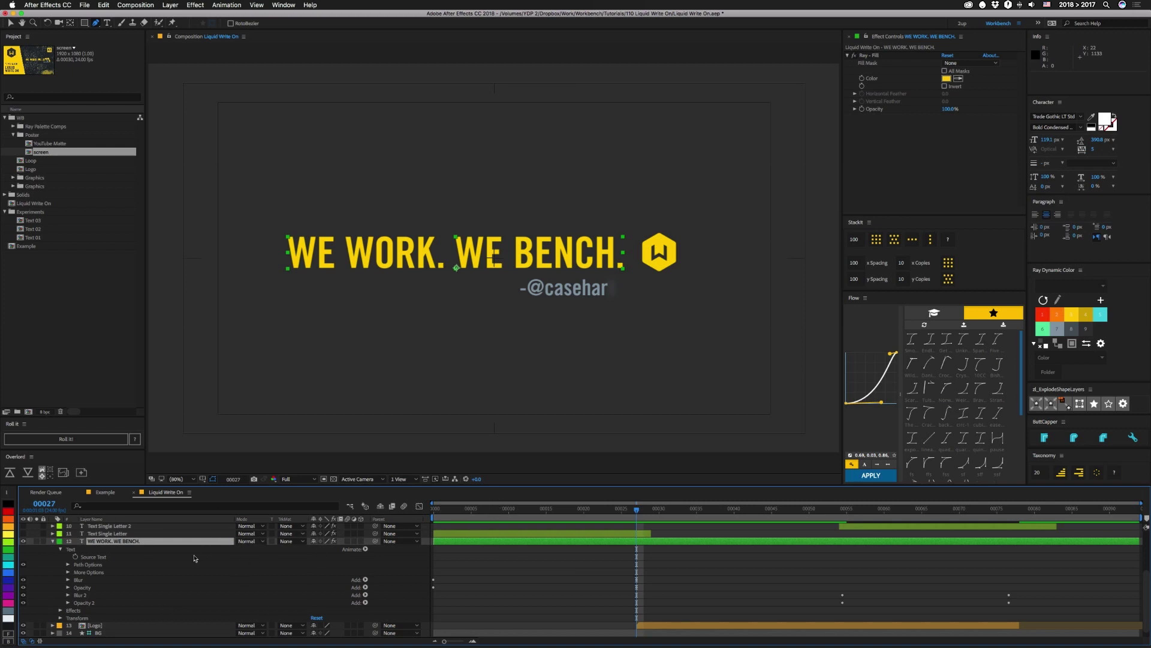
{"action": "scroll", "coordinate": [194, 559], "scroll_direction": "up", "scroll_amount": 4}
{"action": "left_click", "coordinate": [35, 580]}
Step: Solo Text Single Letter, disable its four effects, and scrub to see single grey letters
{"action": "key", "text": "Home"}
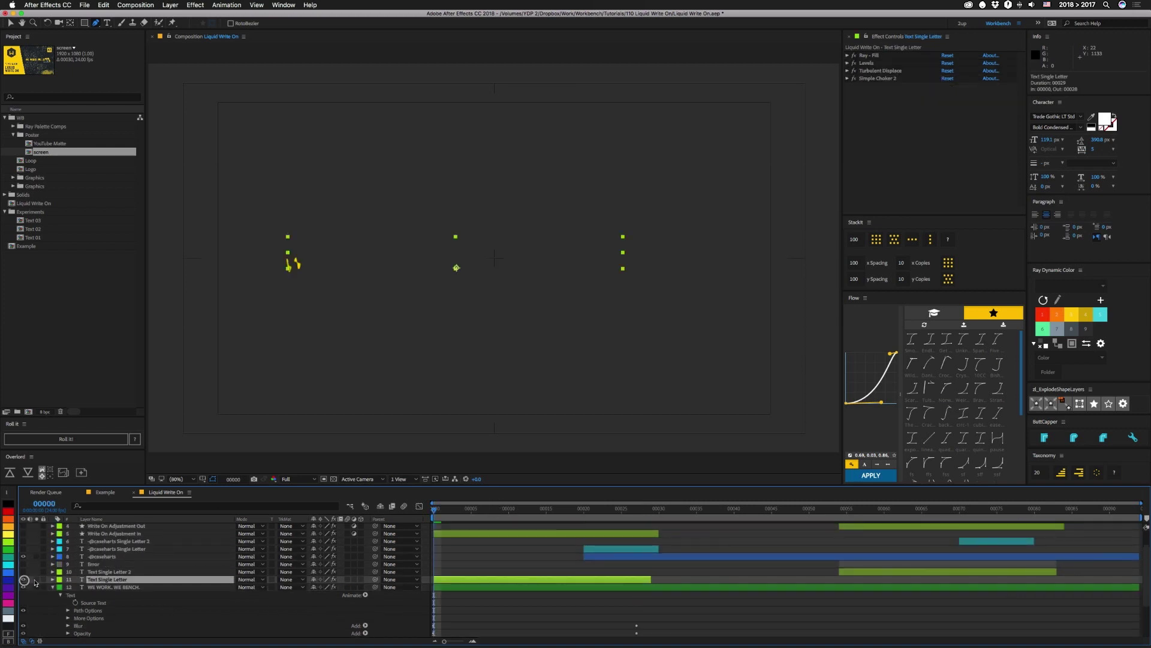
{"action": "left_click", "coordinate": [36, 580]}
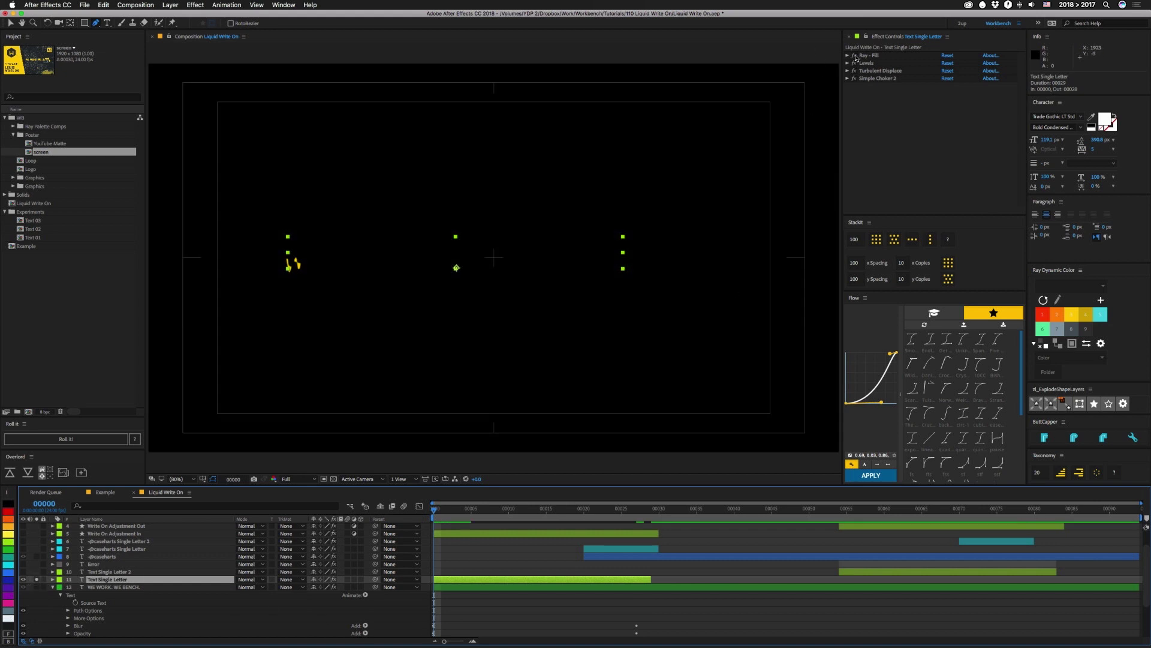
{"action": "left_click_drag", "start_coordinate": [854, 55], "coordinate": [854, 80]}
{"action": "left_click", "coordinate": [450, 511]}
{"action": "left_click_drag", "start_coordinate": [451, 513], "coordinate": [561, 517]}
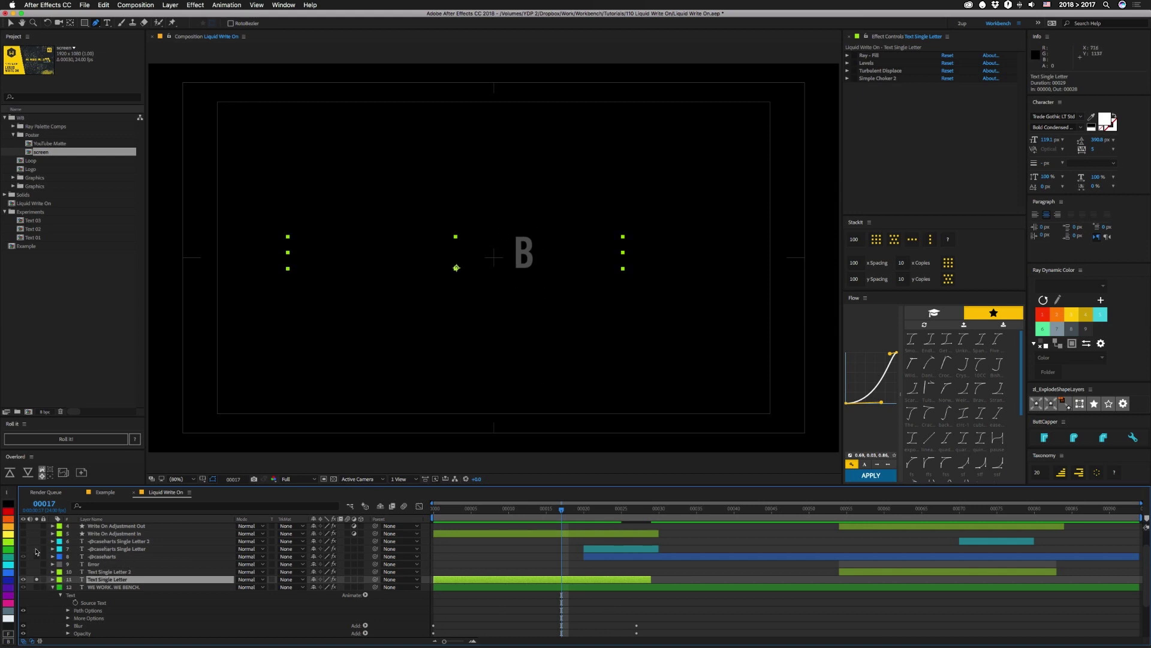
{"action": "key", "text": "F2"}
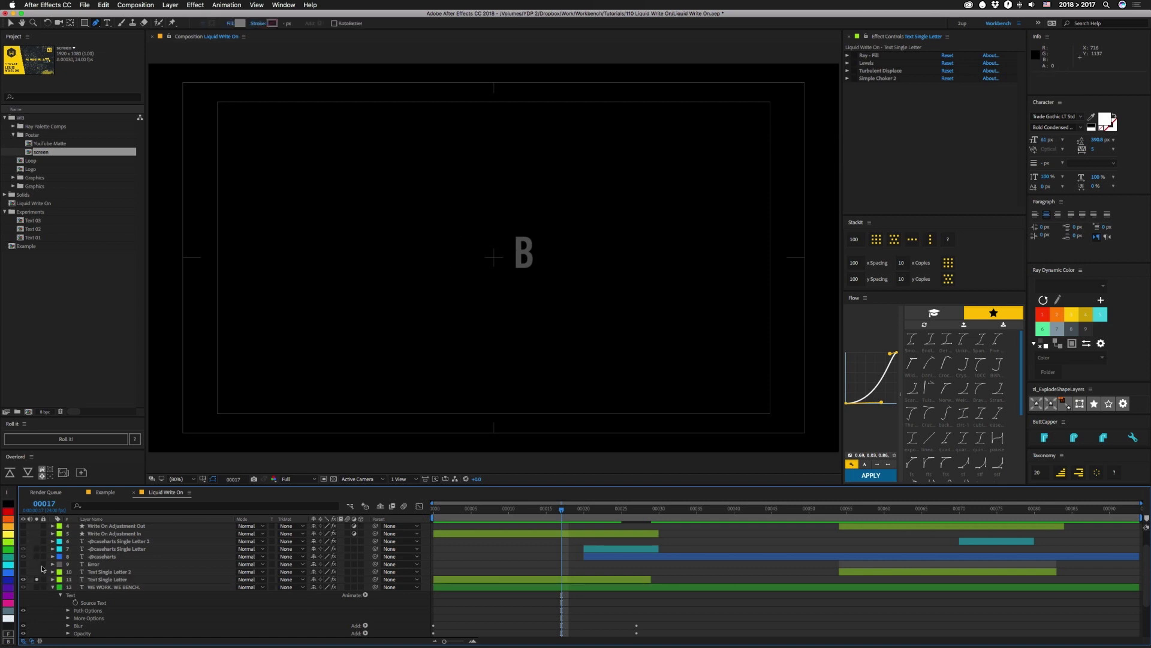
Step: Unsolo the letter layer, go to frame 20, and re-enable Ray - Fill and Levels
{"action": "left_click", "coordinate": [37, 579]}
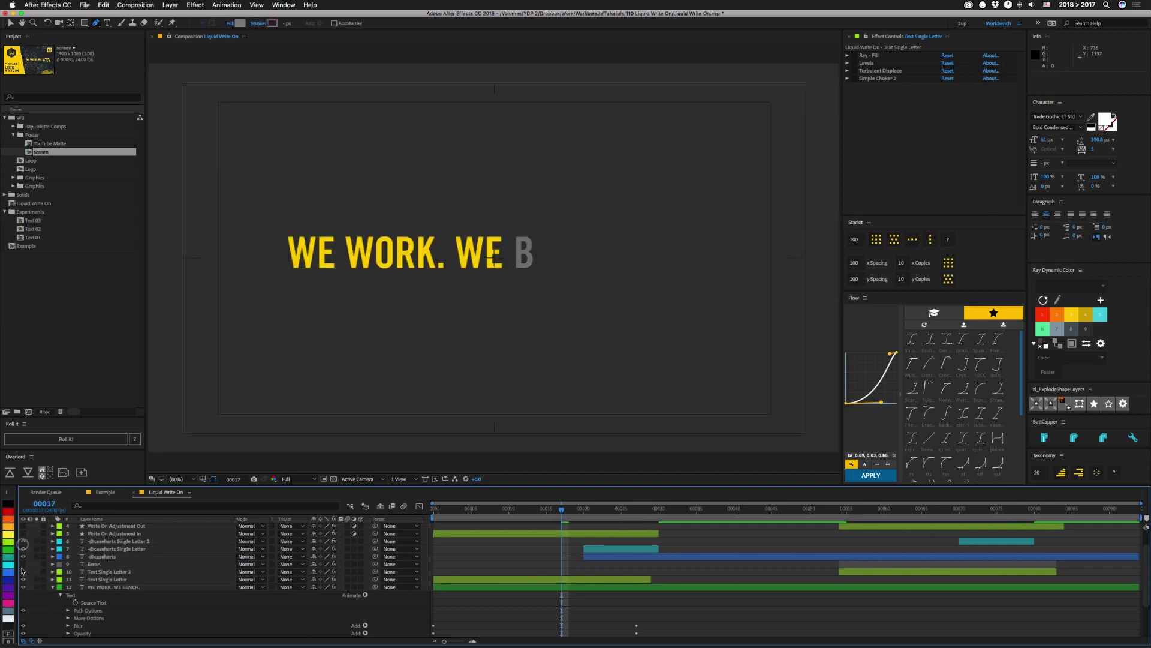
{"action": "left_click_drag", "start_coordinate": [561, 509], "coordinate": [584, 511]}
{"action": "left_click", "coordinate": [569, 579]}
{"action": "left_click", "coordinate": [934, 82]}
{"action": "left_click", "coordinate": [854, 55]}
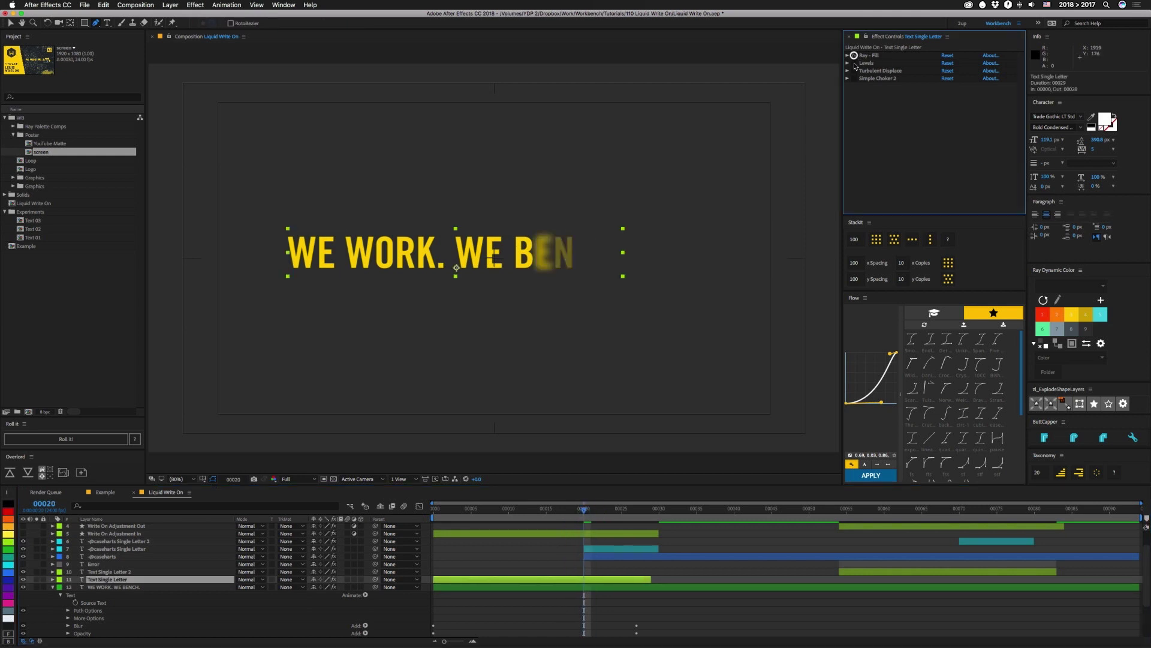
{"action": "left_click", "coordinate": [853, 63]}
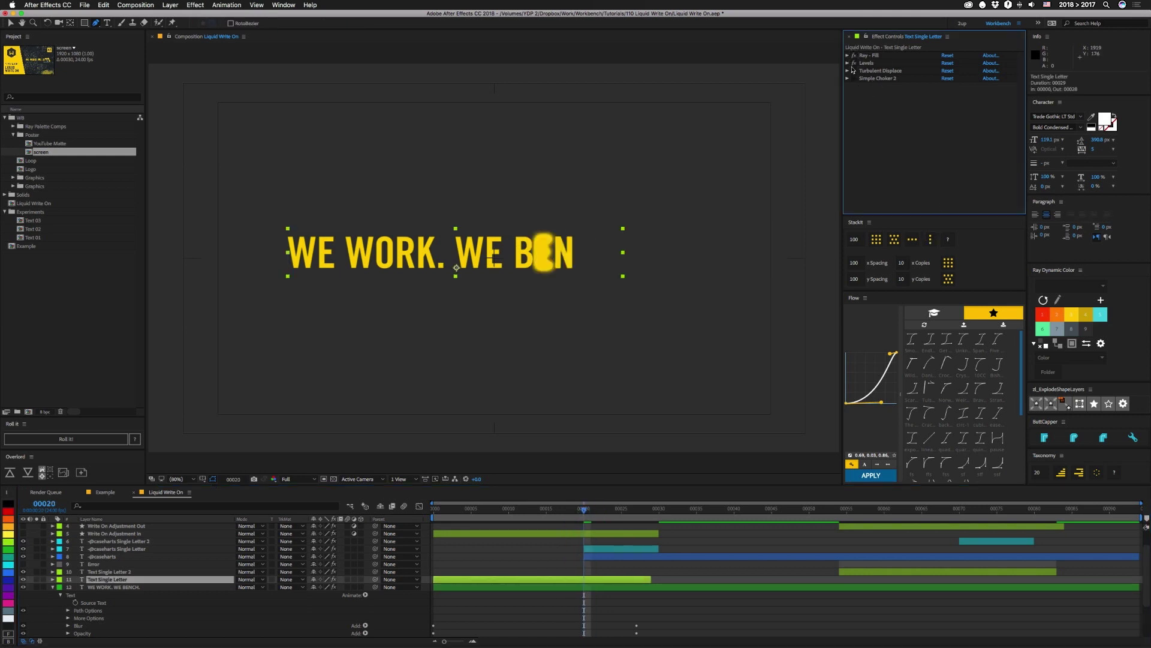
{"action": "left_click", "coordinate": [848, 63]}
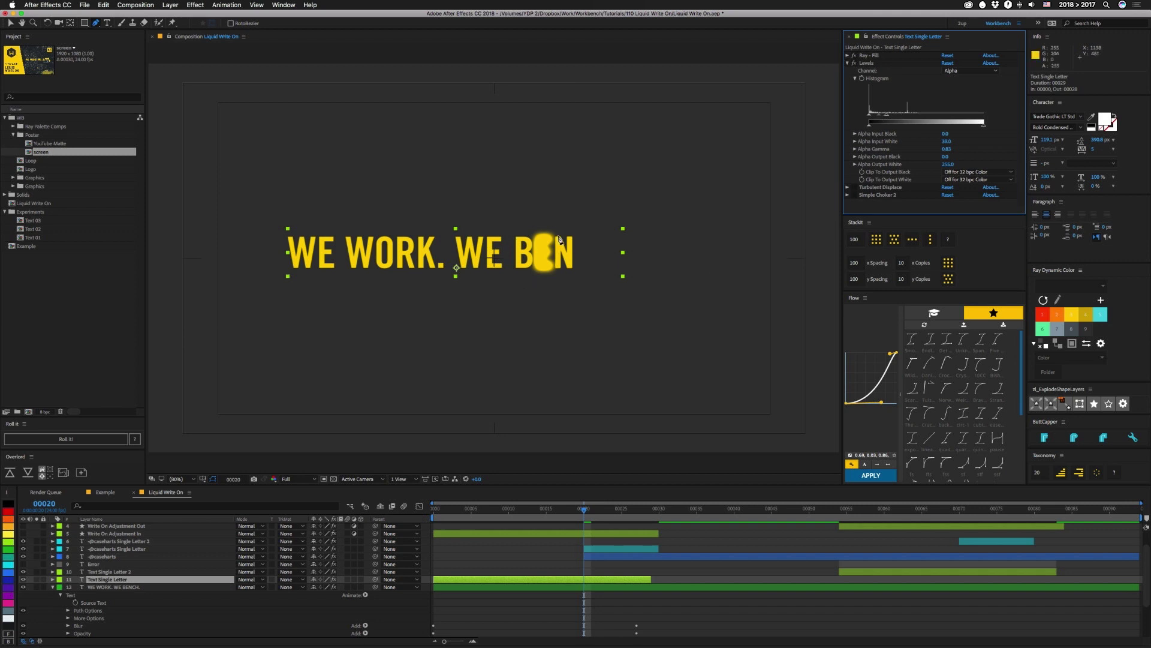
Step: Re-enable Turbulent Displace and Simple Choker 2, then solo and unsolo layer 11
{"action": "left_click", "coordinate": [854, 187]}
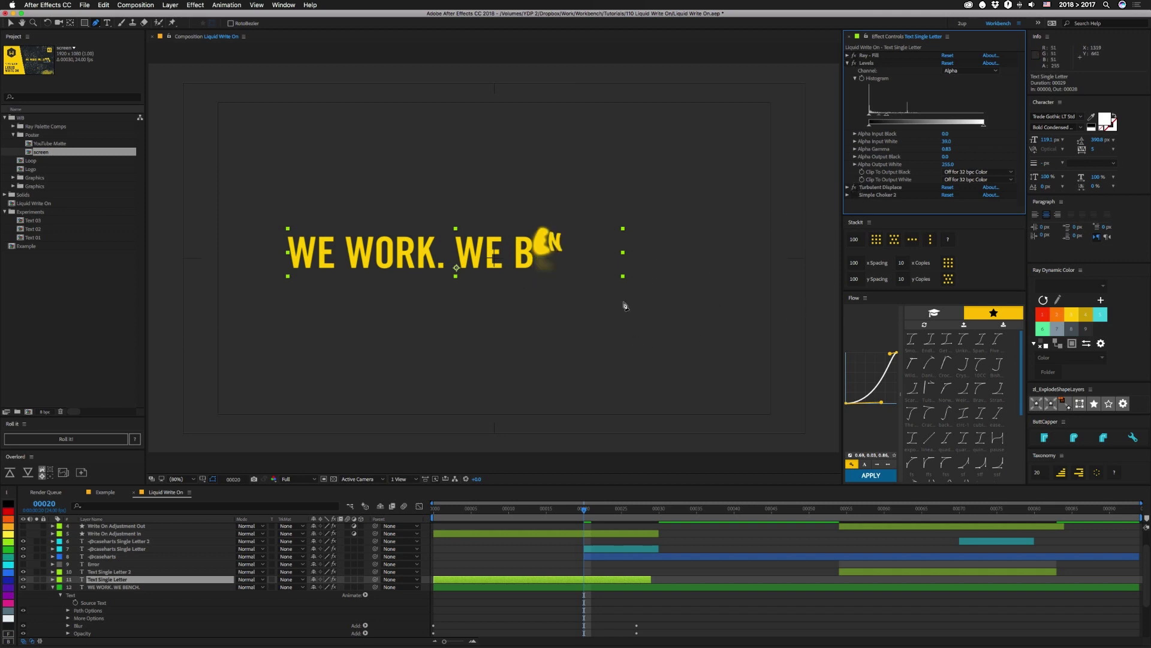
{"action": "left_click", "coordinate": [848, 187]}
{"action": "scroll", "coordinate": [854, 180], "scroll_direction": "down", "scroll_amount": 3}
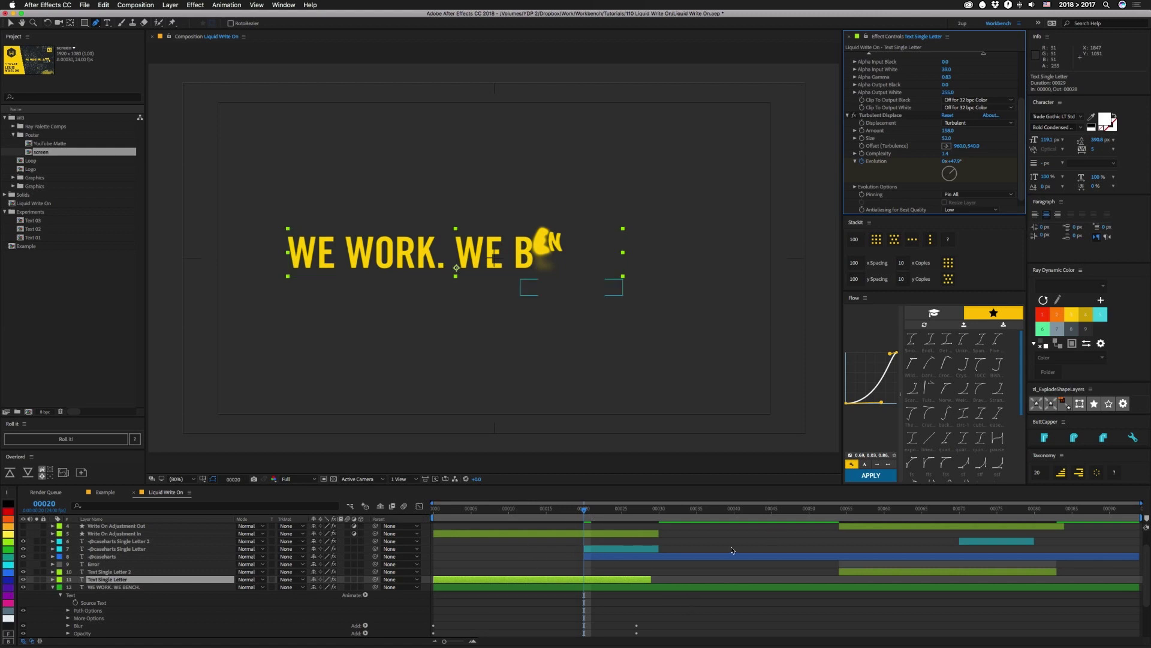
{"action": "left_click", "coordinate": [849, 116]}
{"action": "left_click", "coordinate": [854, 195]}
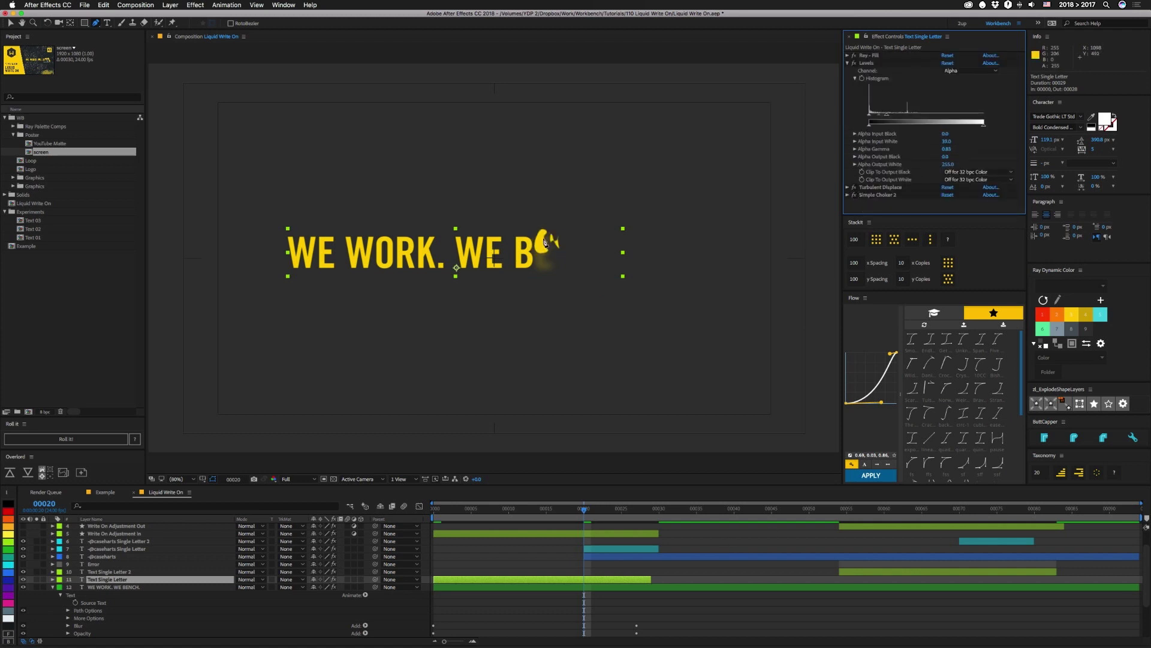
{"action": "left_click", "coordinate": [37, 580]}
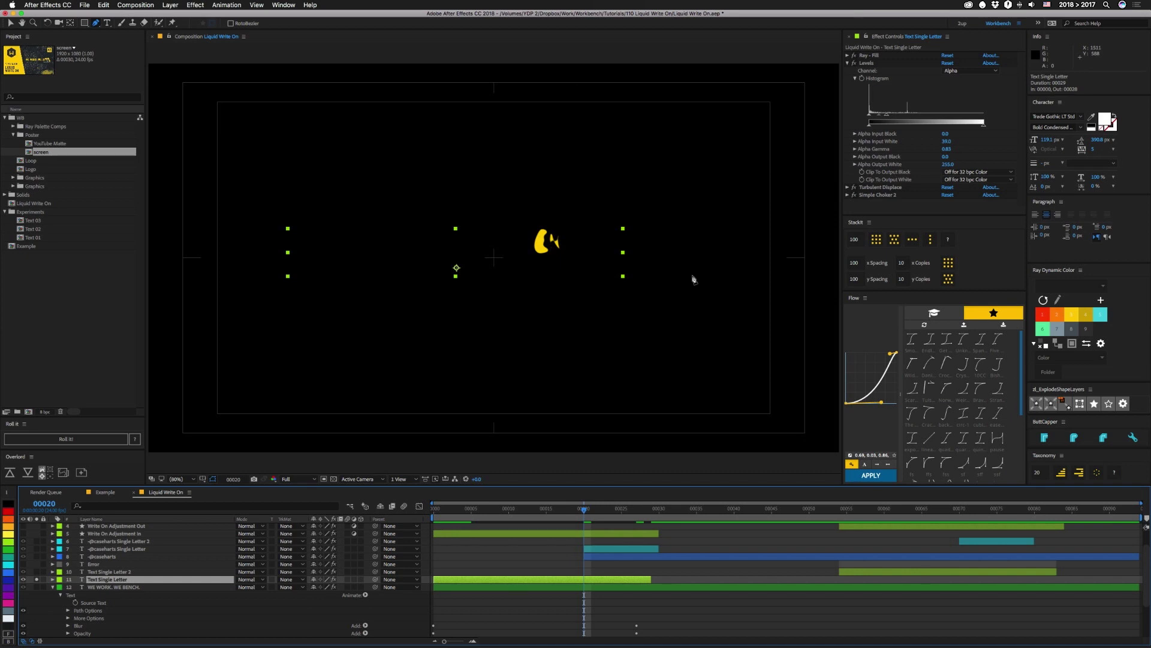
{"action": "left_click", "coordinate": [38, 580]}
Step: Expand Write On Adjustment In's Shape 1, collapsing Stroke 1 to show Zig Zag 1 and Trim Paths 1
{"action": "scroll", "coordinate": [90, 575], "scroll_direction": "up", "scroll_amount": 3}
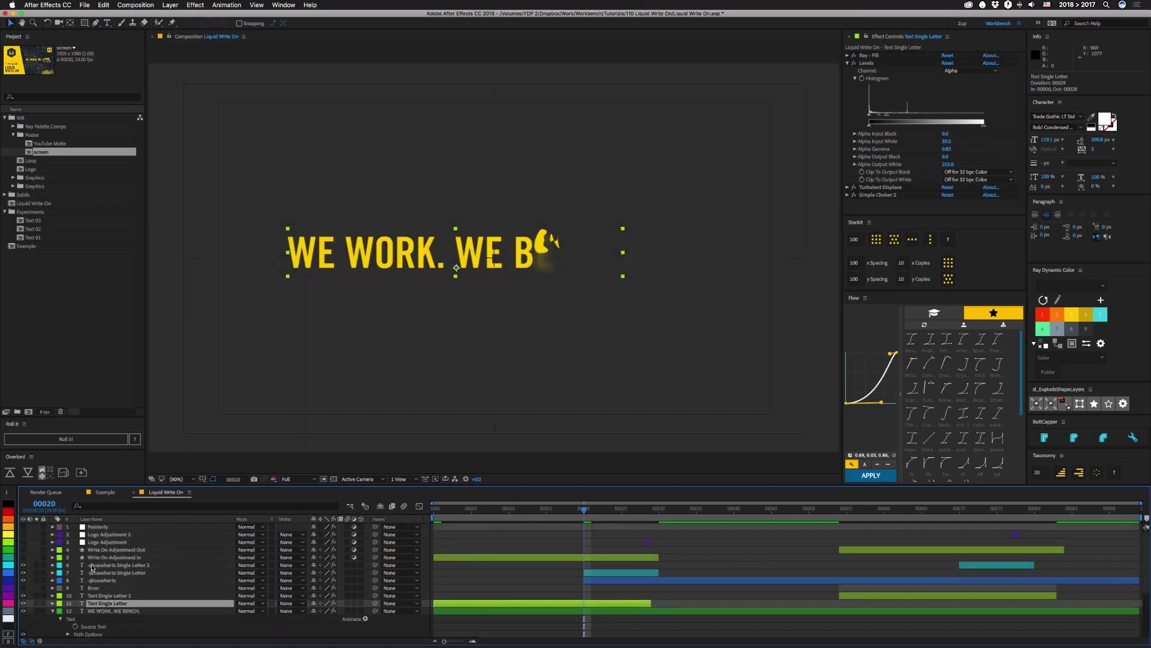
{"action": "left_click", "coordinate": [103, 557]}
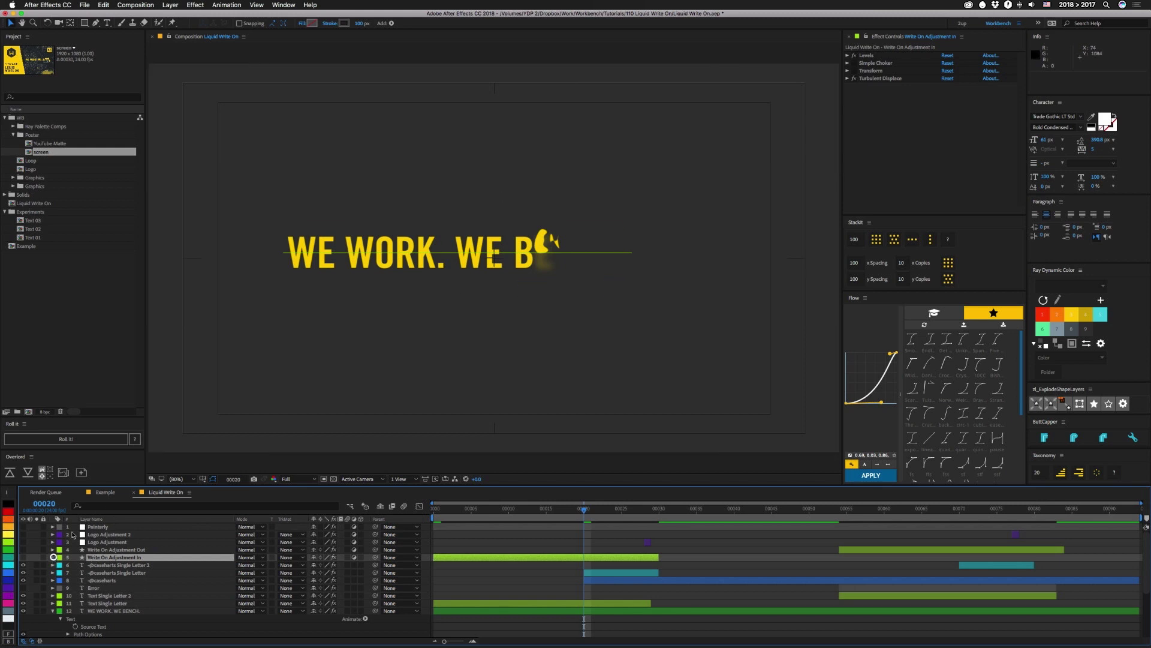
{"action": "left_click", "coordinate": [53, 557]}
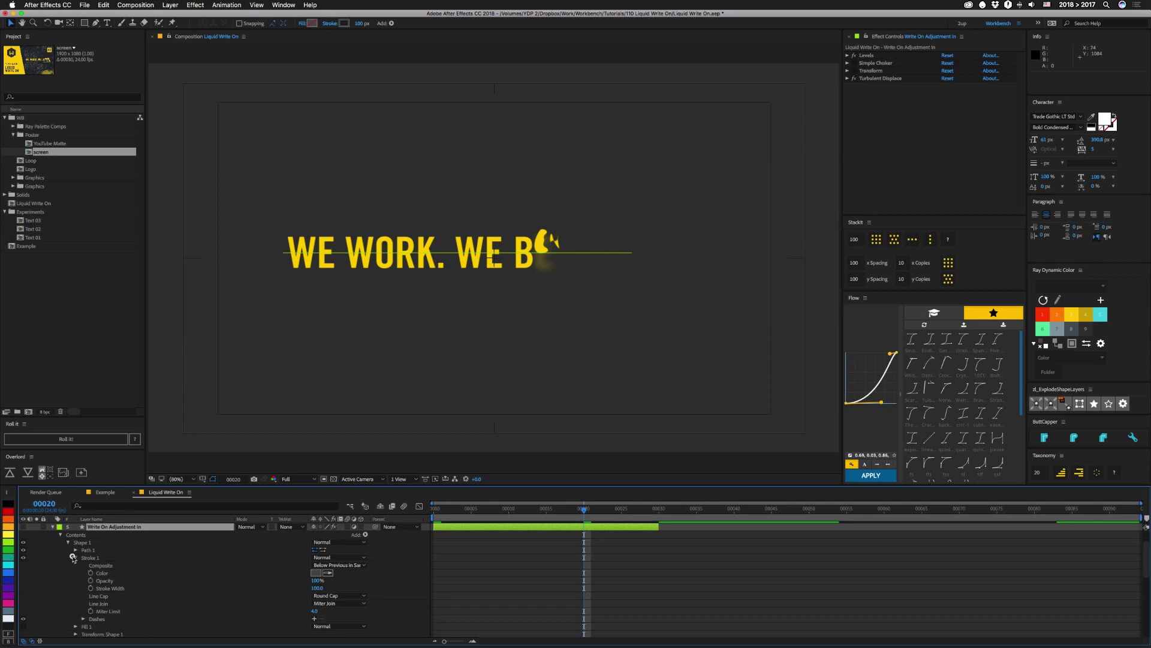
{"action": "left_click", "coordinate": [74, 557]}
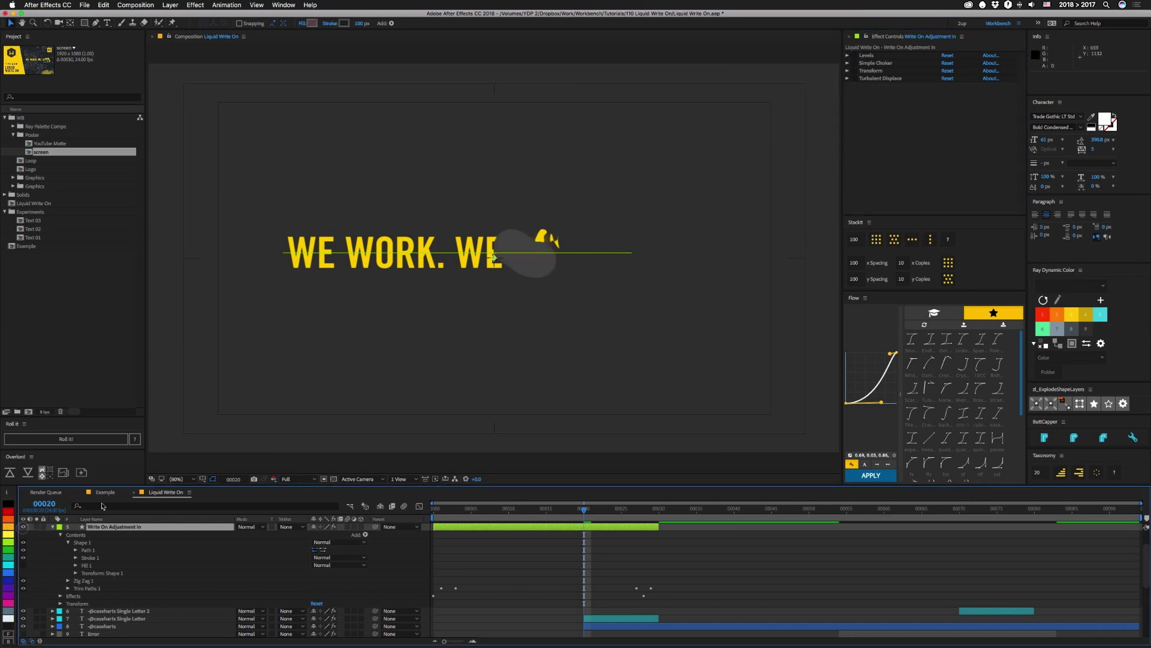
{"action": "left_click", "coordinate": [552, 510]}
Step: Step from frame 0 to frame 3 and enable Turbulent Displace on Write On Adjustment In
{"action": "left_click_drag", "start_coordinate": [551, 511], "coordinate": [454, 509]}
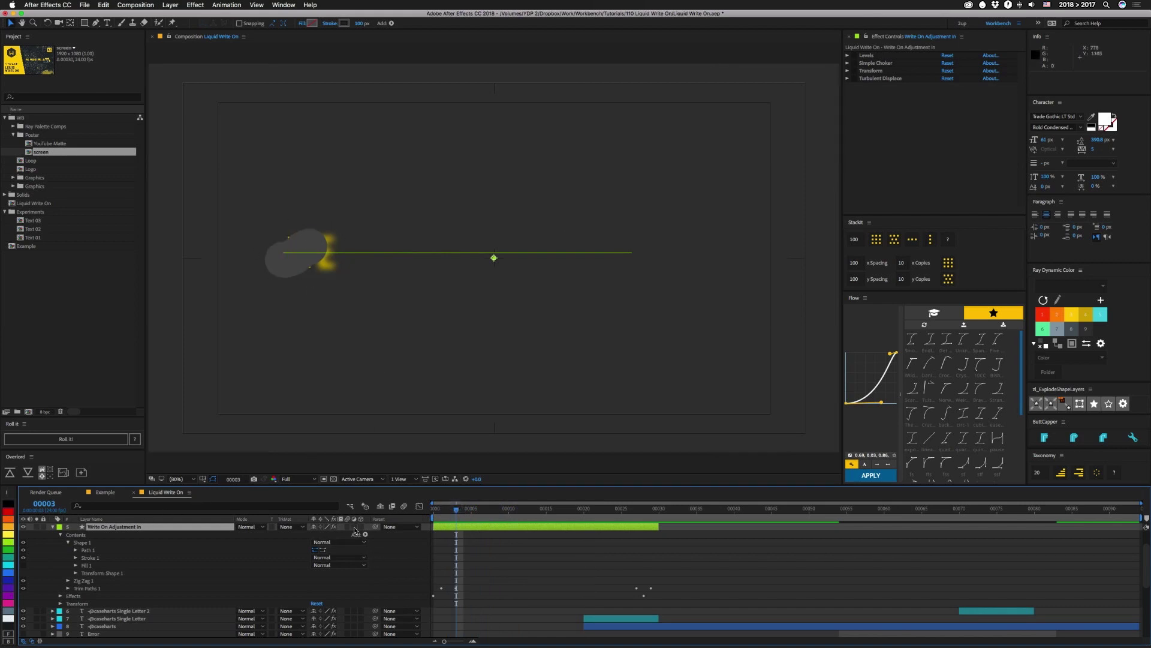
{"action": "left_click", "coordinate": [435, 510]}
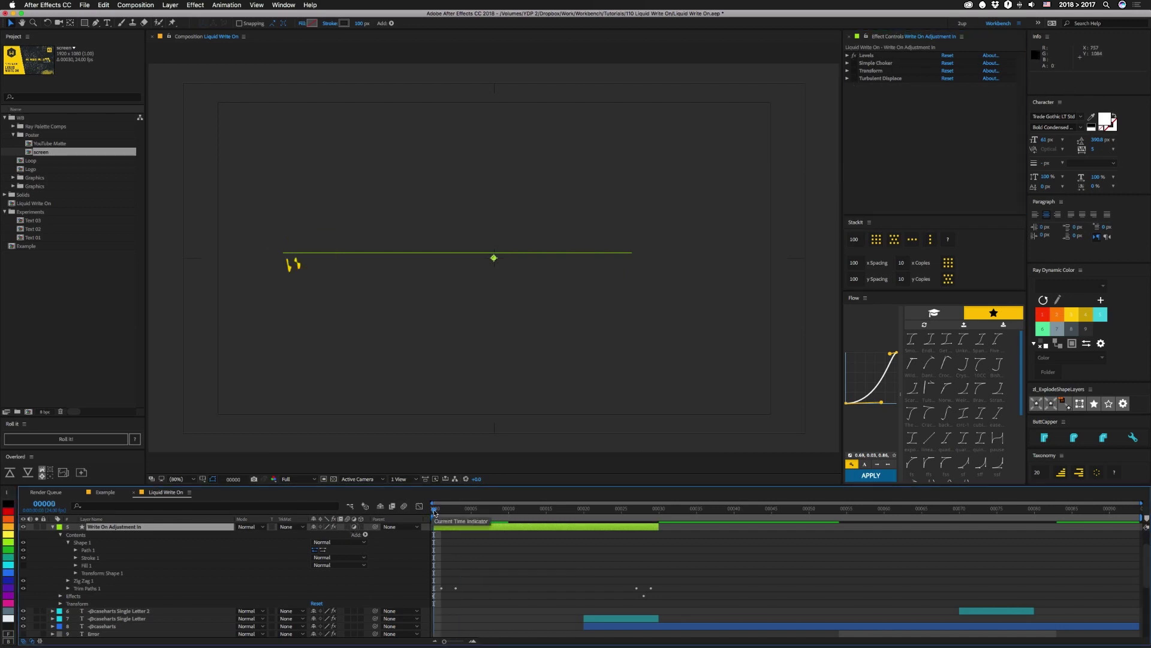
{"action": "key", "text": "space"}
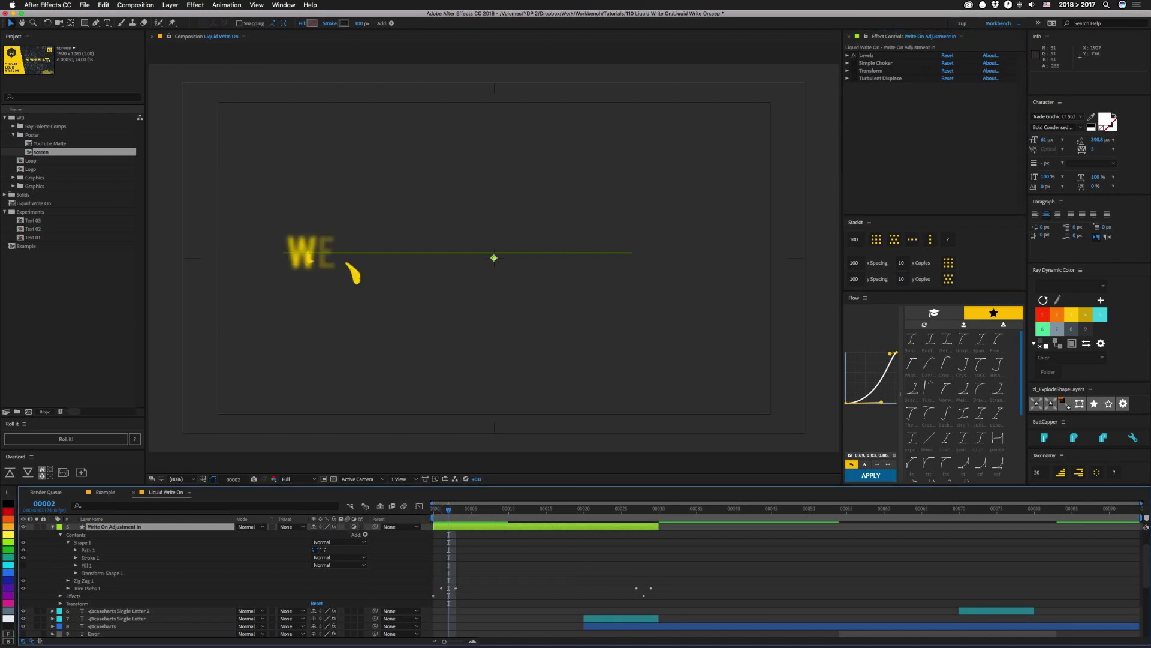
{"action": "left_click", "coordinate": [854, 57]}
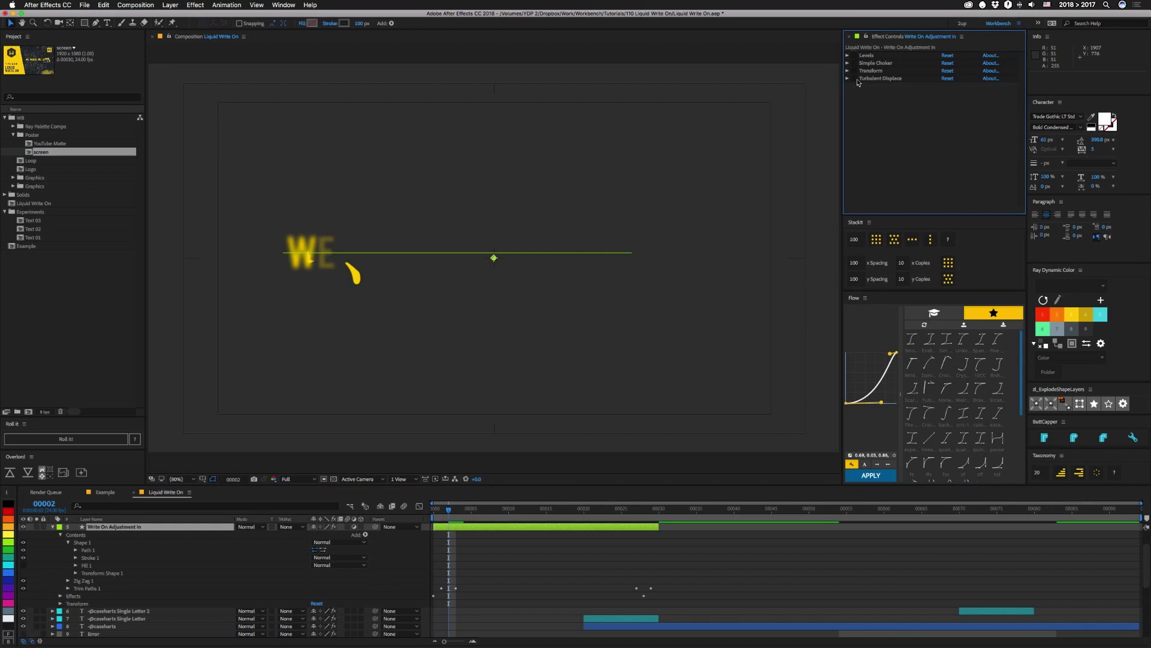
{"action": "key", "text": "Page_Down"}
{"action": "left_click", "coordinate": [855, 78]}
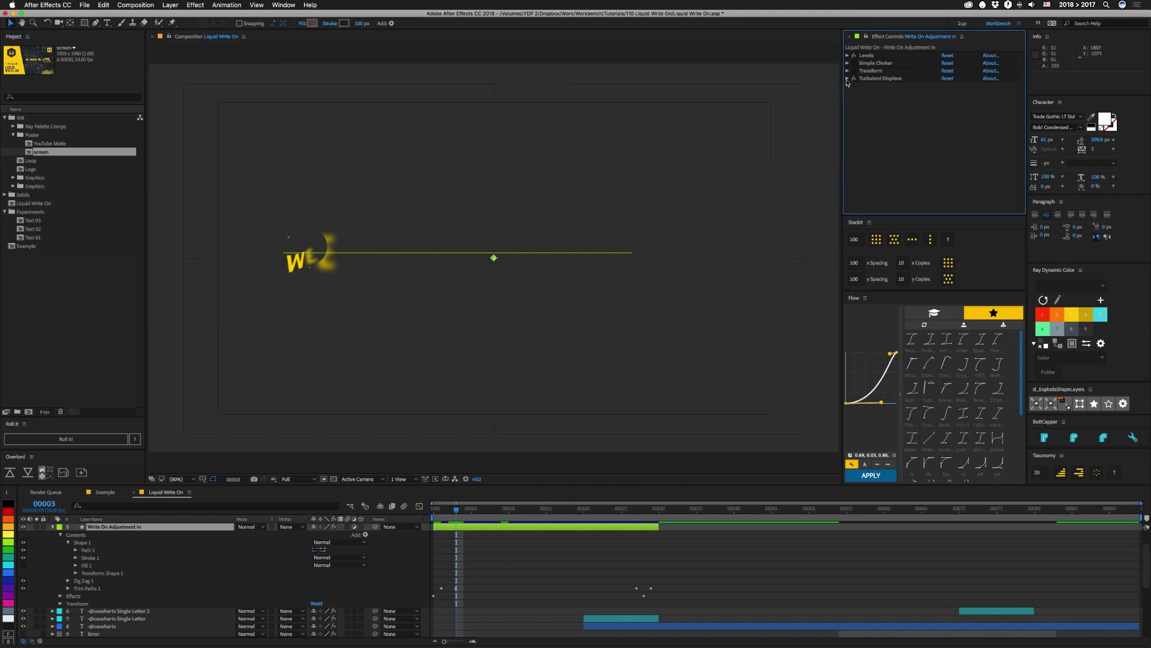
{"action": "left_click", "coordinate": [847, 79]}
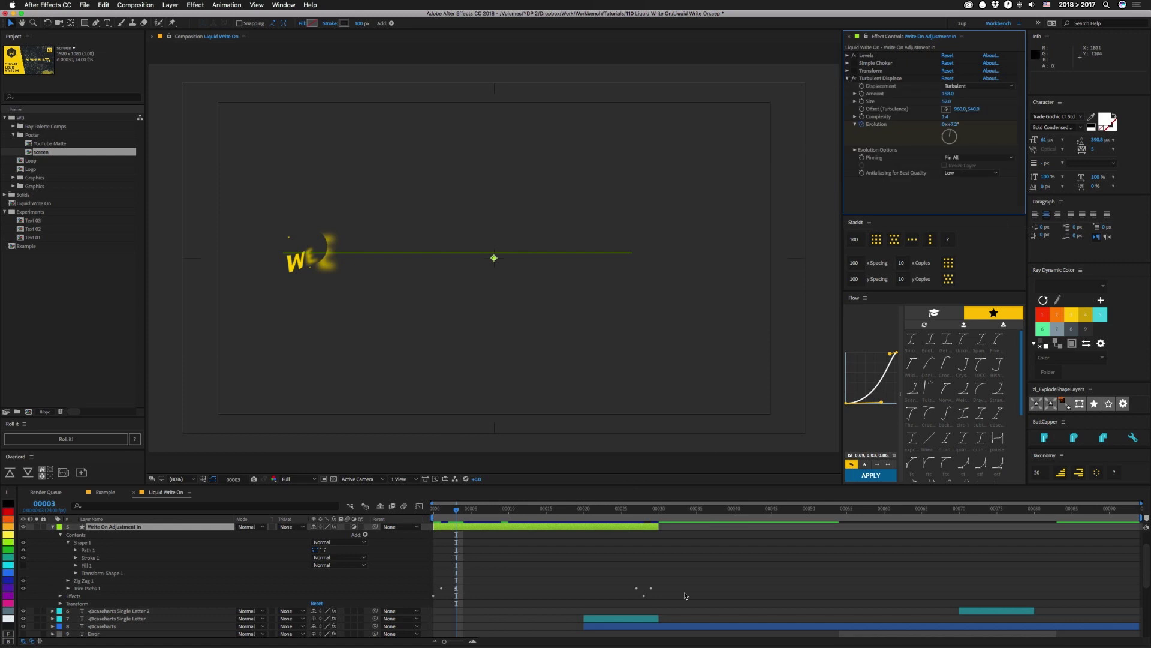
Step: Scrub from frame 6 to frame 29 to reveal the complete title with logo and byline
{"action": "left_click_drag", "start_coordinate": [462, 509], "coordinate": [486, 510]}
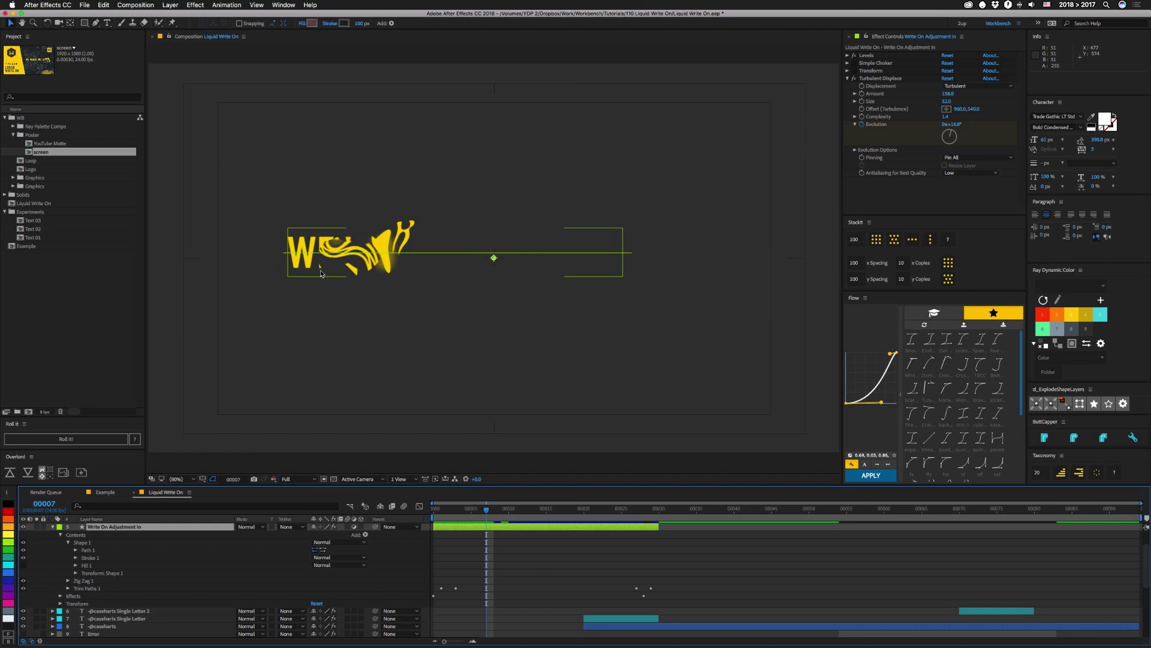
{"action": "left_click_drag", "start_coordinate": [486, 509], "coordinate": [654, 519]}
Step: At frame 28, show and select Logo Adjustment to view its Levels, Simple Choker and Transform effects
{"action": "scroll", "coordinate": [603, 575], "scroll_direction": "up", "scroll_amount": 2}
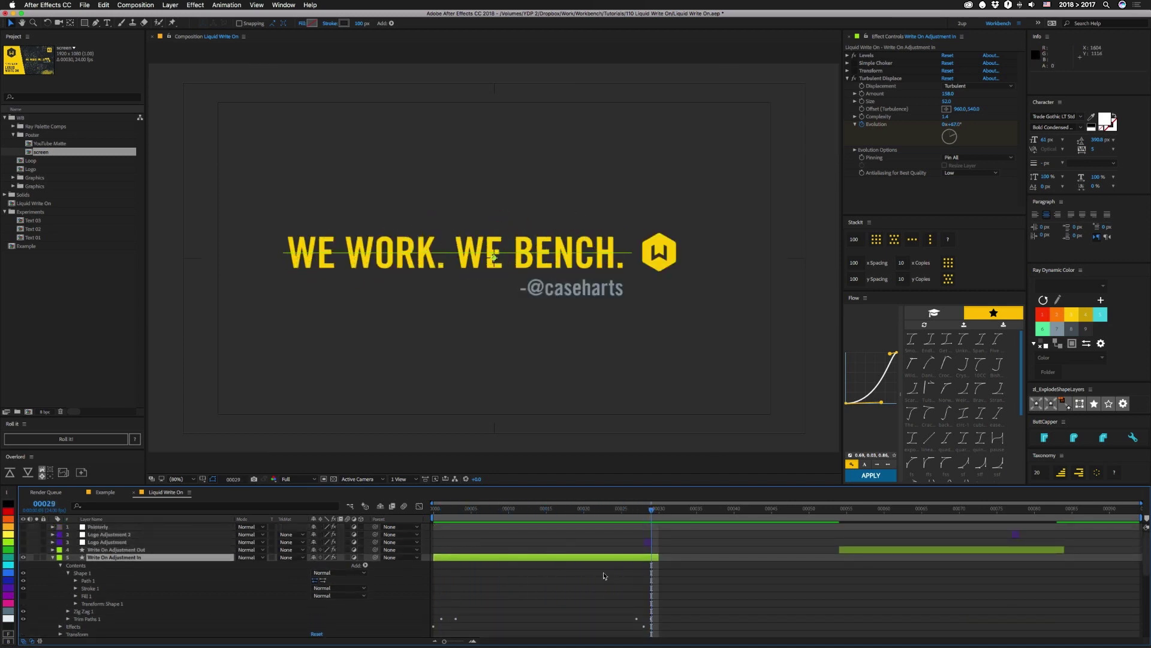
{"action": "left_click_drag", "start_coordinate": [647, 512], "coordinate": [645, 511]}
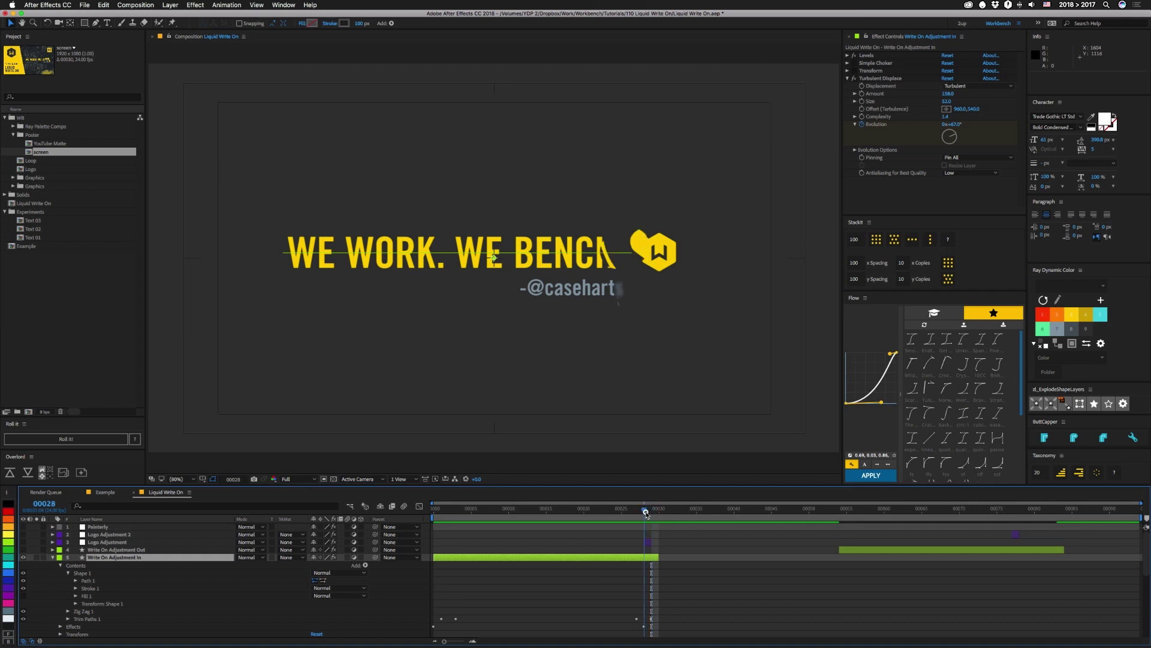
{"action": "left_click", "coordinate": [23, 542]}
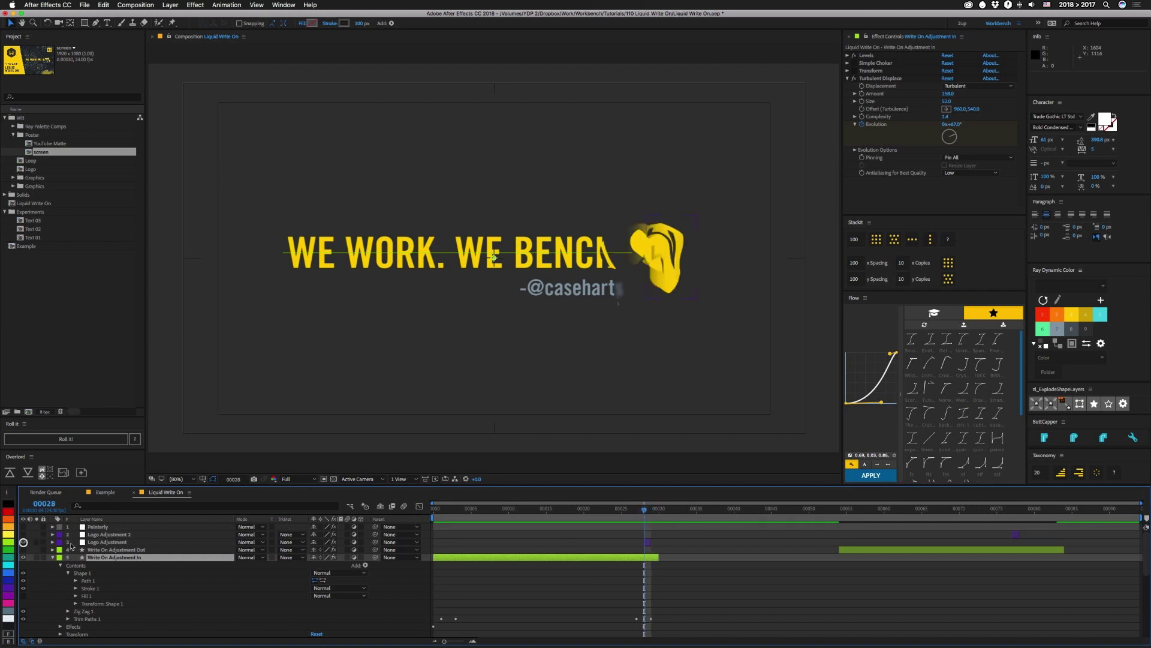
{"action": "left_click", "coordinate": [648, 543]}
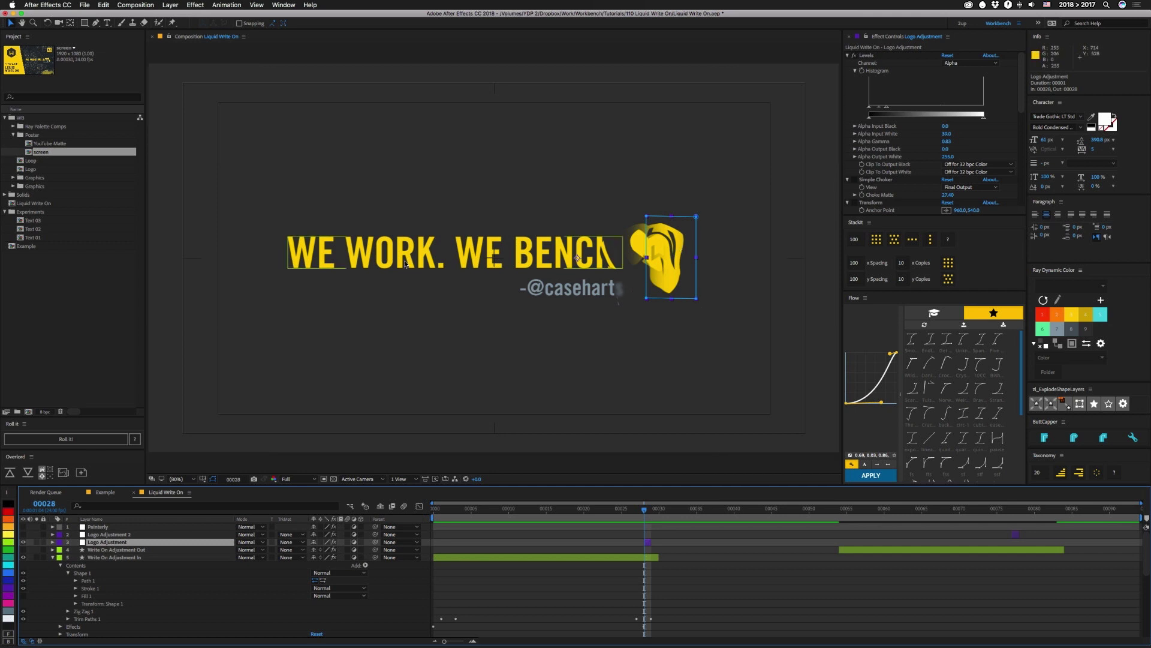
Step: Expand Text Single Letter's Opacity animator Range Selector 1 to show Start, End, Offset and Advanced
{"action": "scroll", "coordinate": [512, 577], "scroll_direction": "down", "scroll_amount": 5}
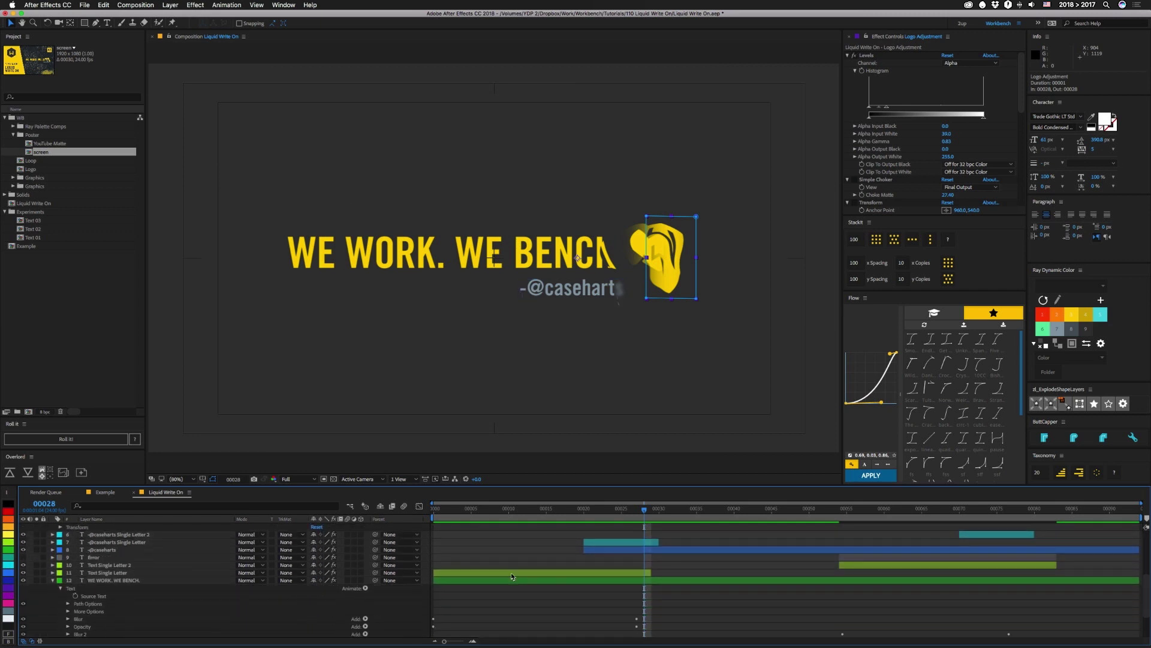
{"action": "left_click", "coordinate": [110, 573]}
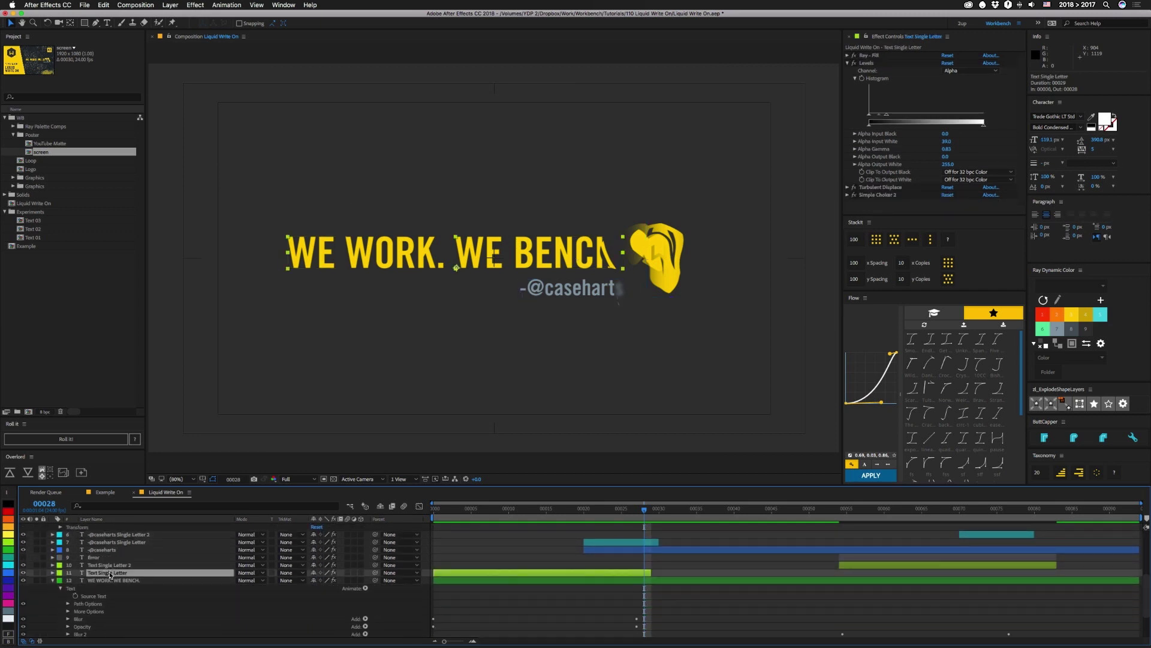
{"action": "left_click", "coordinate": [53, 572]}
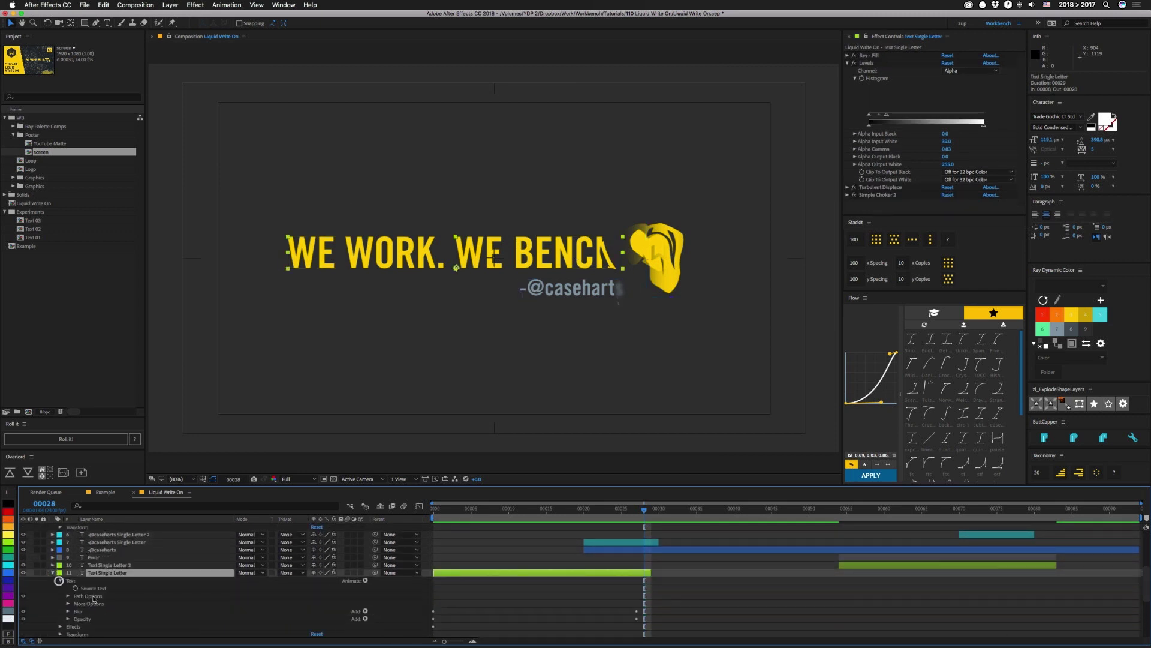
{"action": "scroll", "coordinate": [115, 608], "scroll_direction": "down", "scroll_amount": 3}
{"action": "left_click", "coordinate": [68, 572]}
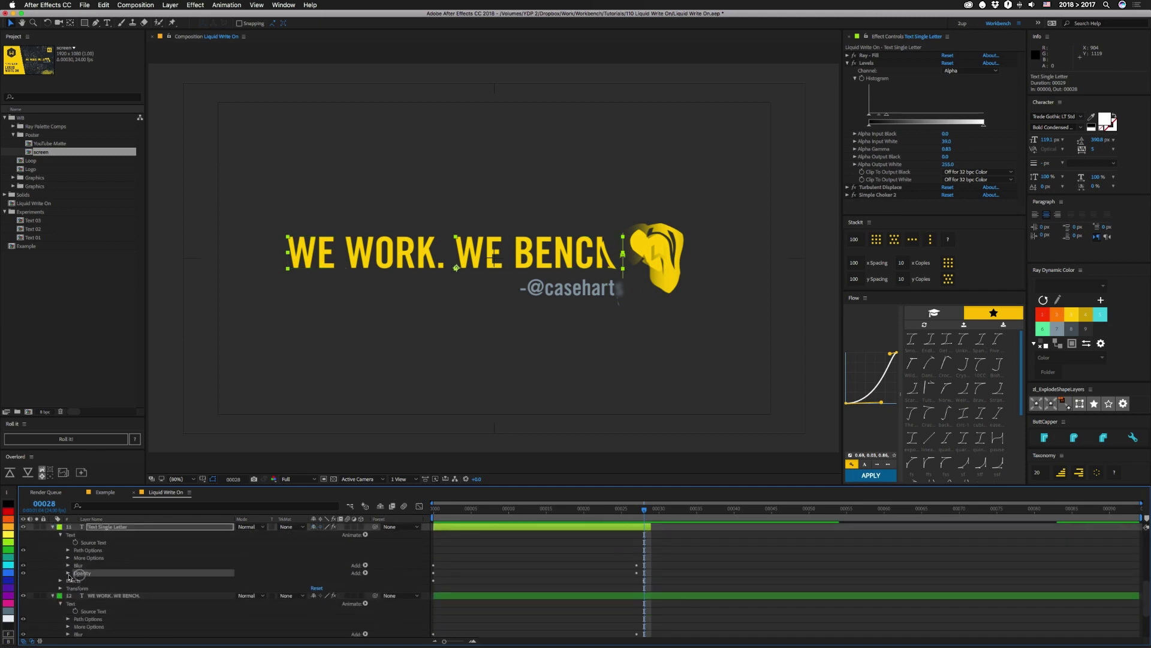
{"action": "left_click", "coordinate": [76, 580]}
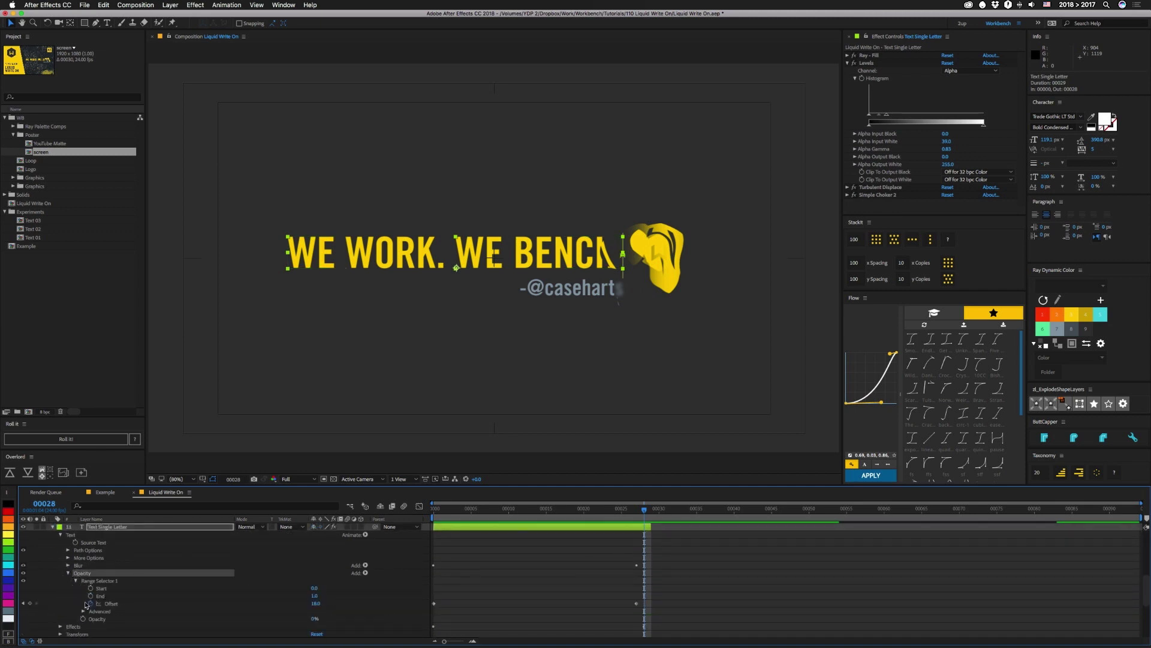
{"action": "left_click", "coordinate": [83, 611]}
{"action": "scroll", "coordinate": [85, 612], "scroll_direction": "down", "scroll_amount": 3}
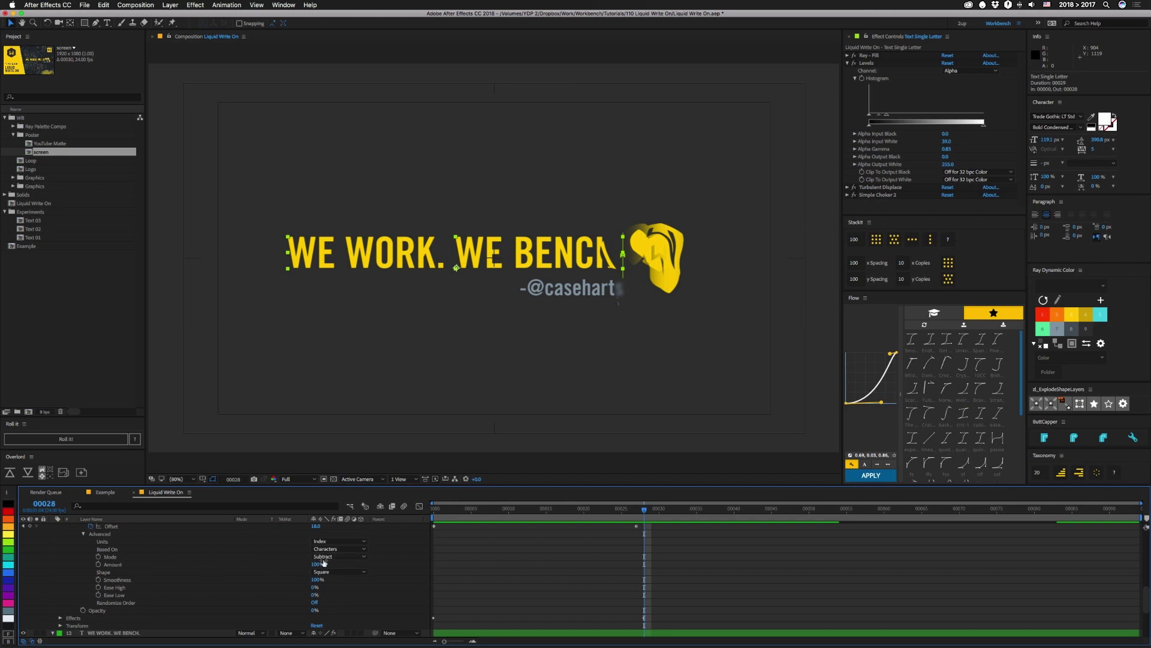
{"action": "scroll", "coordinate": [247, 570], "scroll_direction": "up", "scroll_amount": 4}
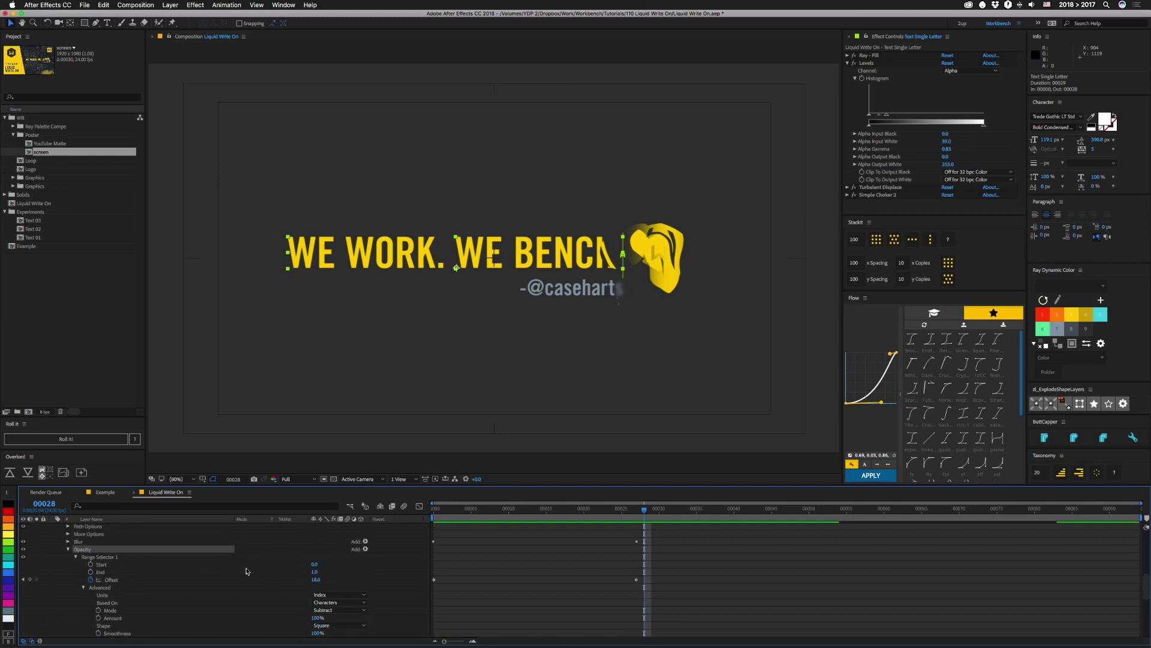
Step: Solo Text Single Letter with all effects off, scrub the plain letters, and add an Offset expression
{"action": "left_click", "coordinate": [37, 548]}
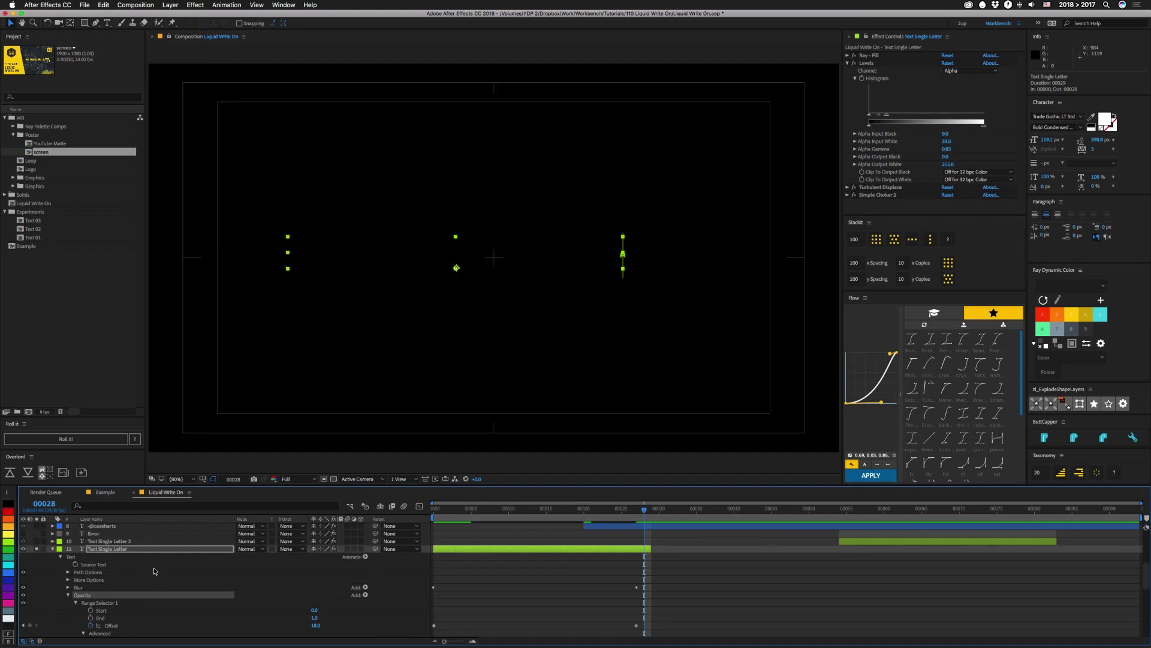
{"action": "key", "text": "space"}
{"action": "left_click_drag", "start_coordinate": [854, 59], "coordinate": [854, 197]}
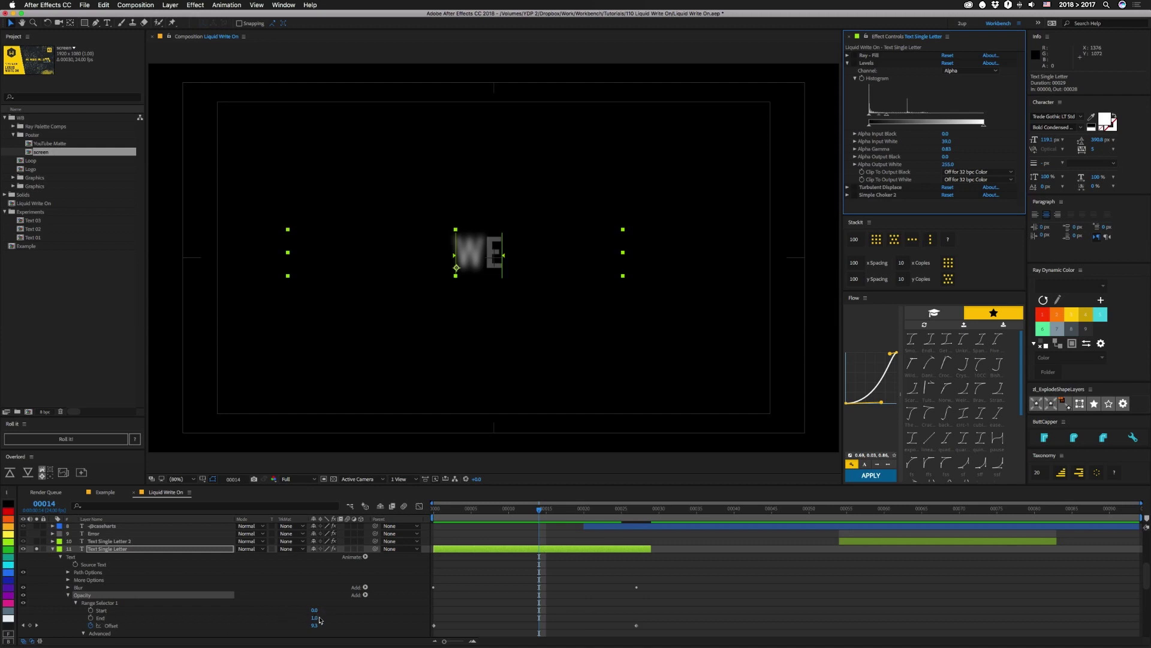
{"action": "scroll", "coordinate": [301, 610], "scroll_direction": "down", "scroll_amount": 3}
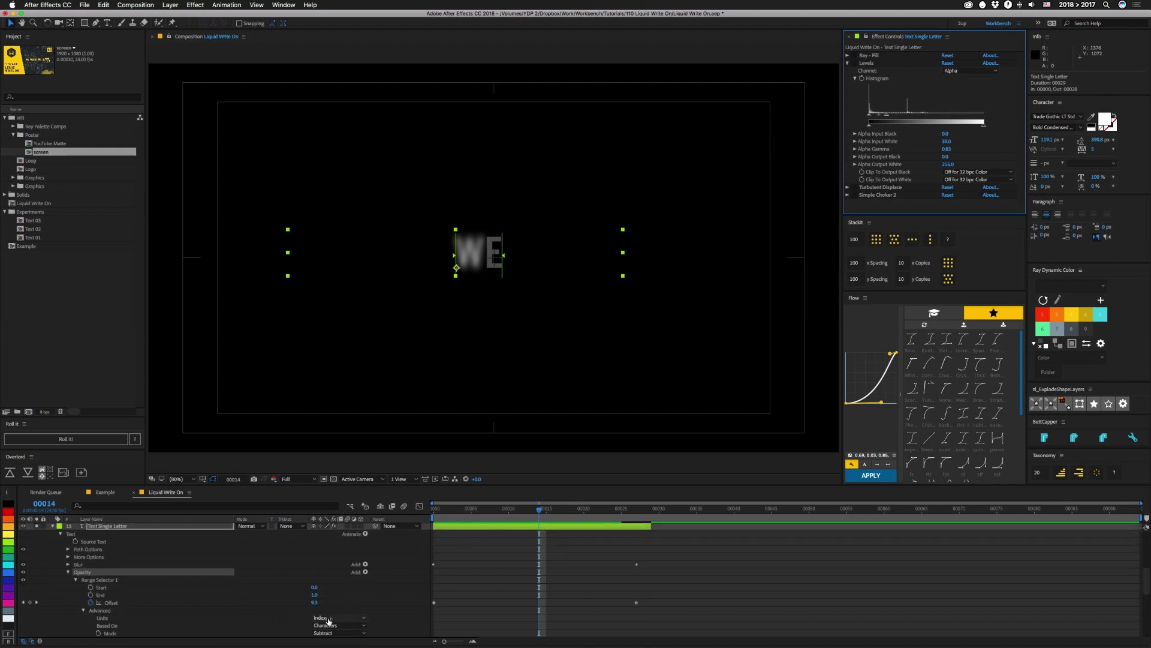
{"action": "left_click_drag", "start_coordinate": [438, 510], "coordinate": [537, 522]}
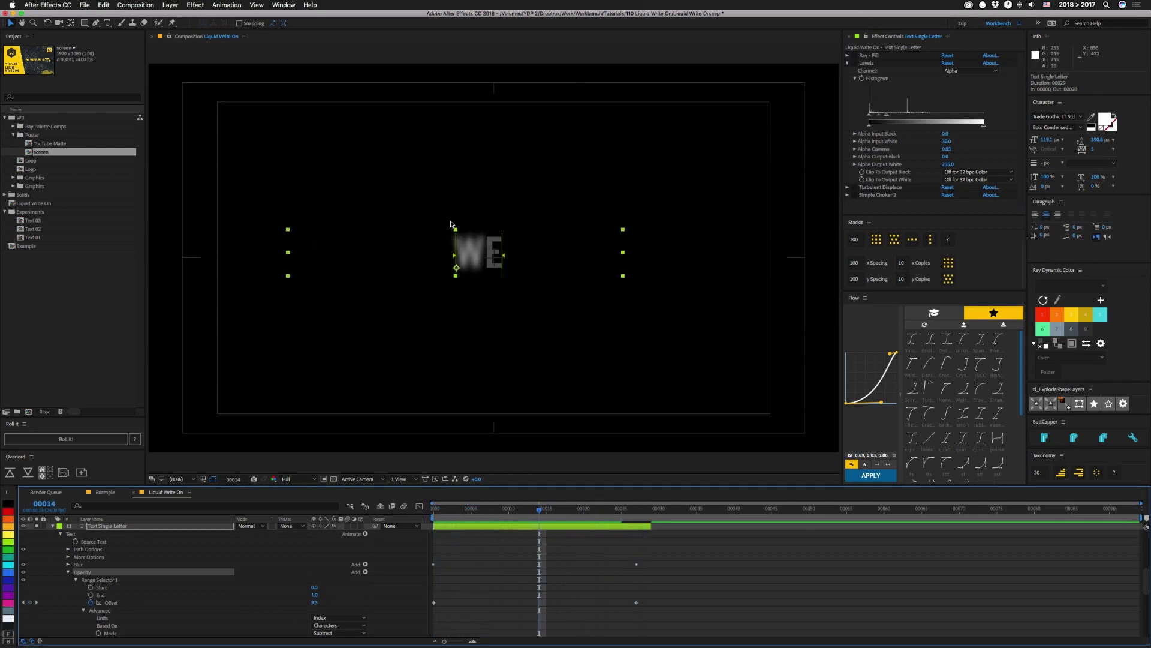
{"action": "left_click", "coordinate": [91, 602], "text": "alt"}
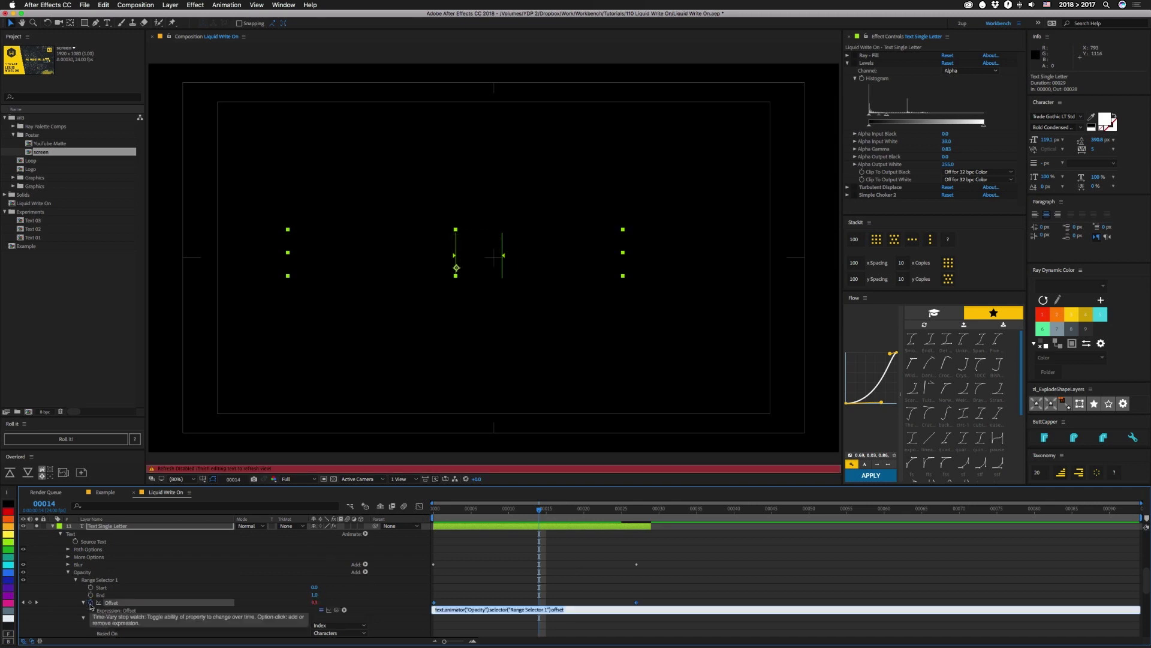
Step: Set the Offset expression to Math.floor(value) and step from frame 15 back to frame 5
{"action": "type", "text": "Math.floor(va"}
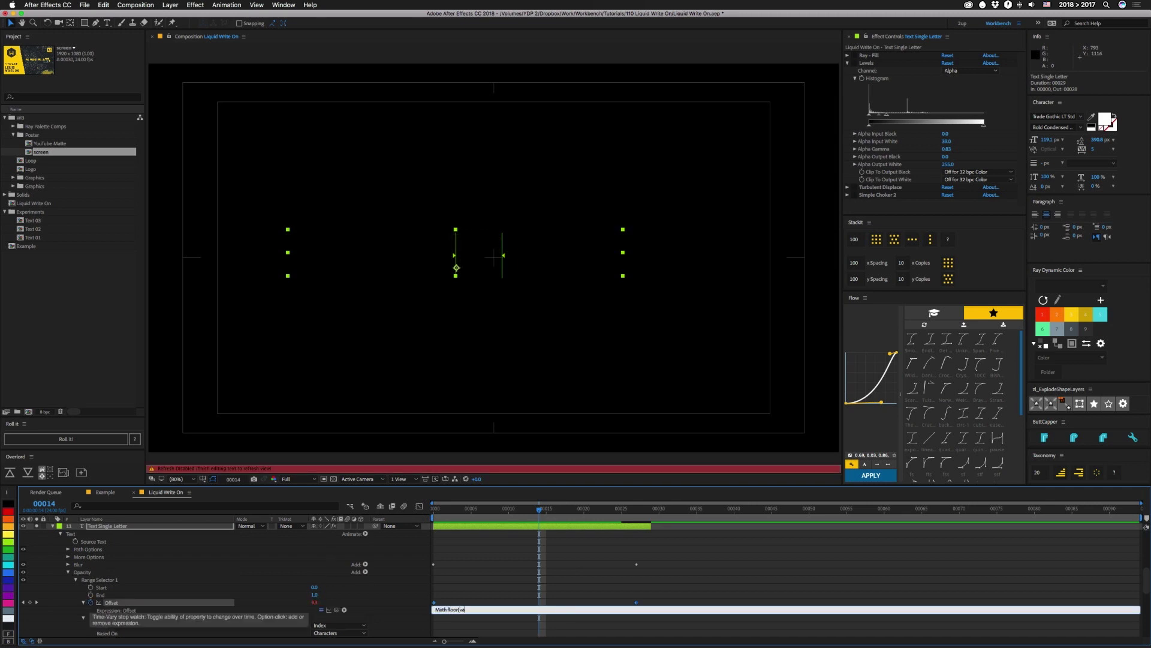
{"action": "type", "text": "lue)"}
{"action": "key", "text": "KP_Enter"}
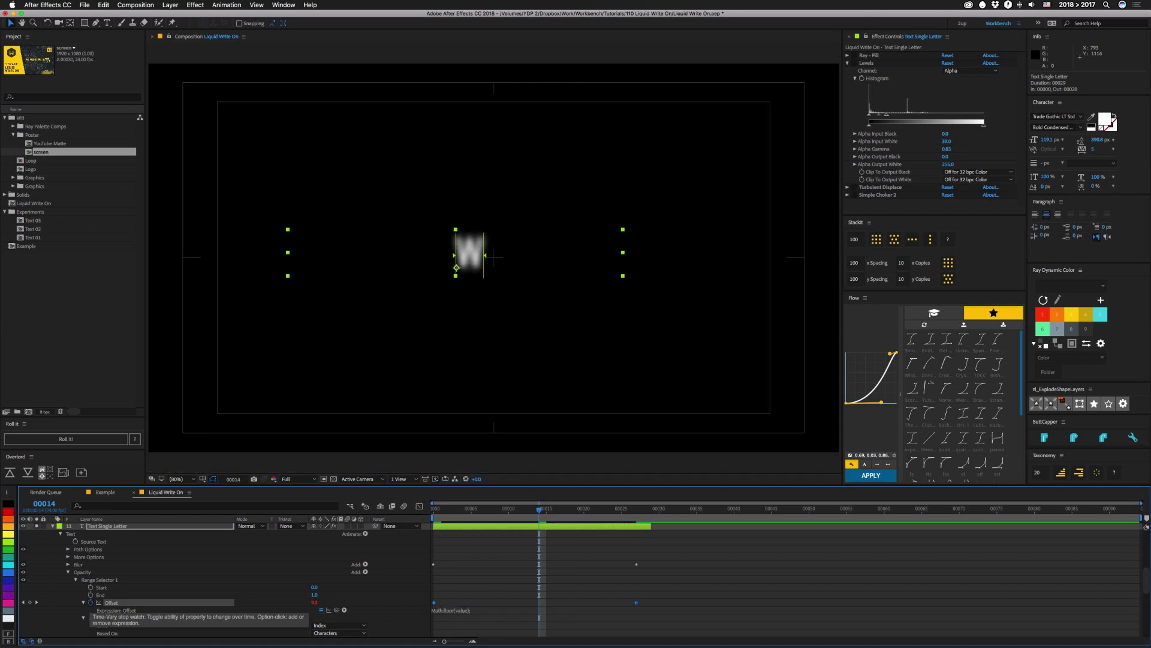
{"action": "left_click", "coordinate": [546, 512]}
{"action": "left_click_drag", "start_coordinate": [545, 513], "coordinate": [470, 525]}
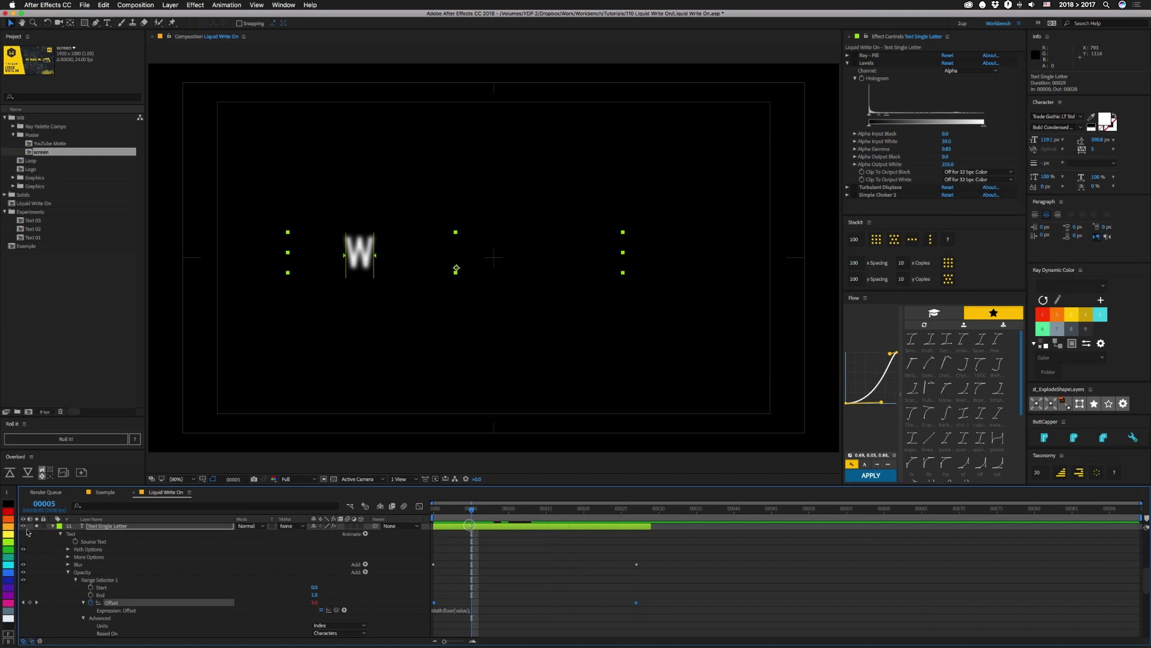
Step: Unsolo to restore all layers' liquid look and preview the write-on animation
{"action": "left_click", "coordinate": [37, 526]}
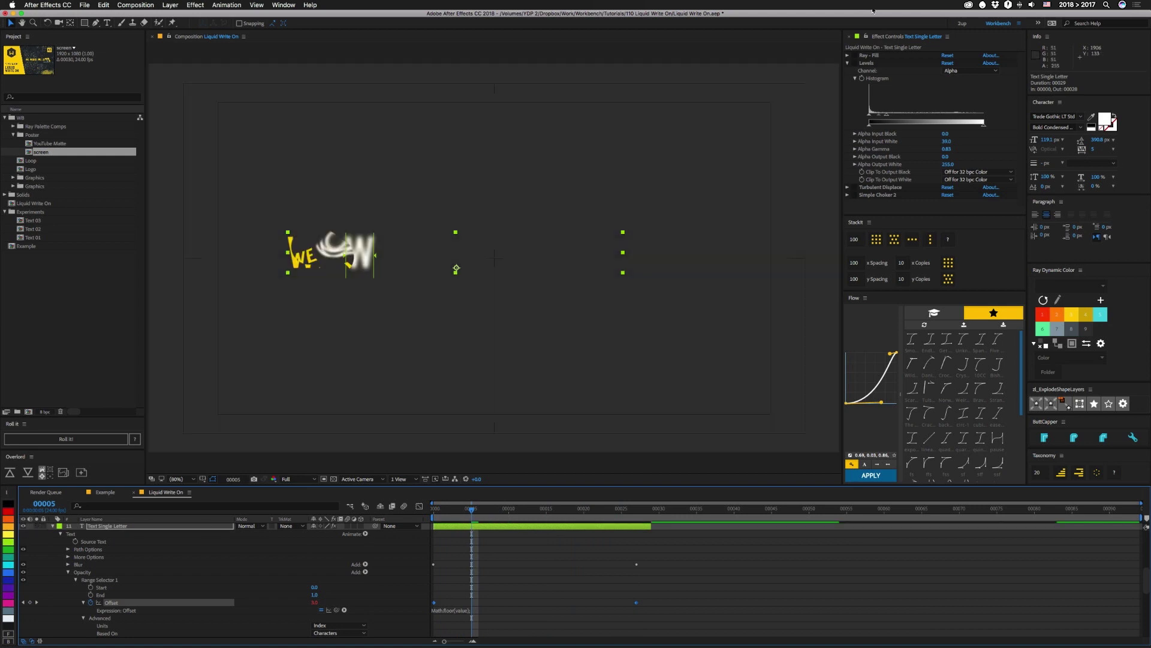
{"action": "left_click", "coordinate": [855, 114]}
{"action": "key", "text": "space"}
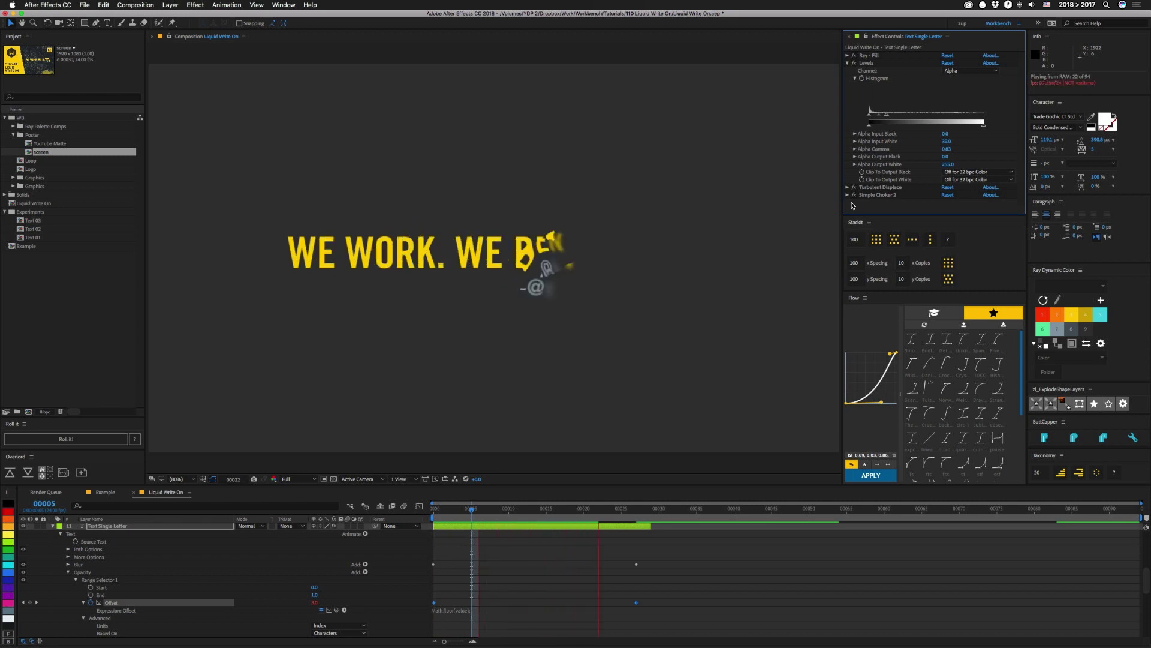
{"action": "key", "text": "space"}
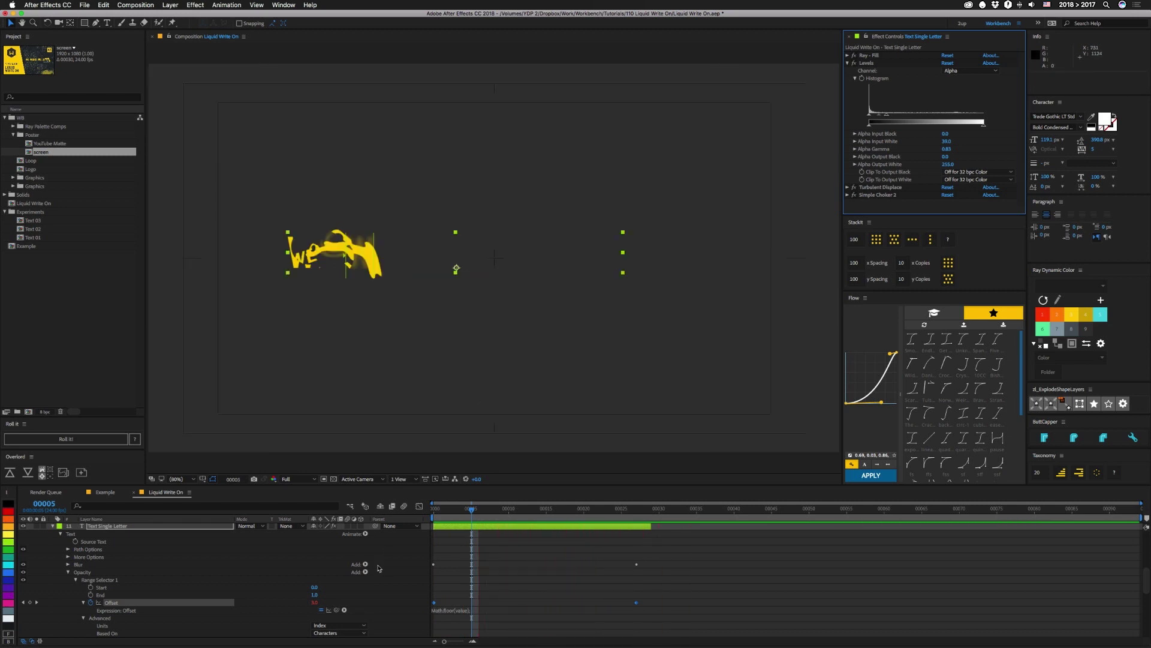
Step: Toggle the Math.floor Offset expression off and on to compare, then collapse all layers' properties
{"action": "left_click", "coordinate": [322, 611]}
{"action": "left_click", "coordinate": [322, 611]}
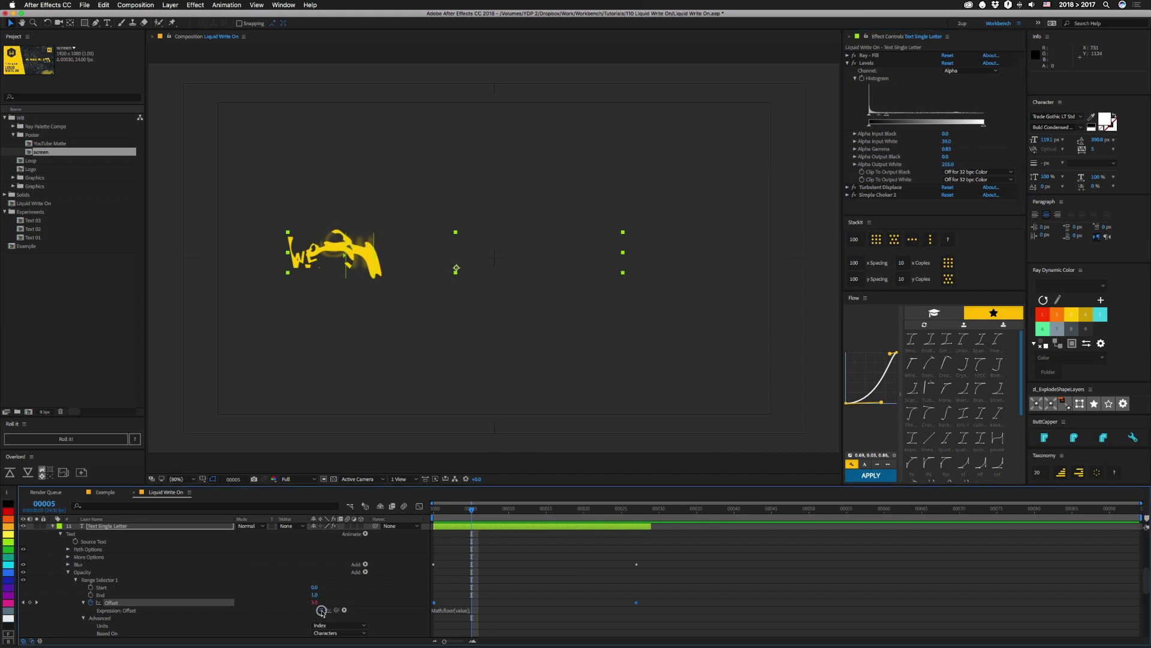
{"action": "left_click", "coordinate": [322, 610]}
{"action": "left_click", "coordinate": [322, 610]}
{"action": "left_click", "coordinate": [322, 610]}
{"action": "scroll", "coordinate": [296, 602], "scroll_direction": "down", "scroll_amount": 5}
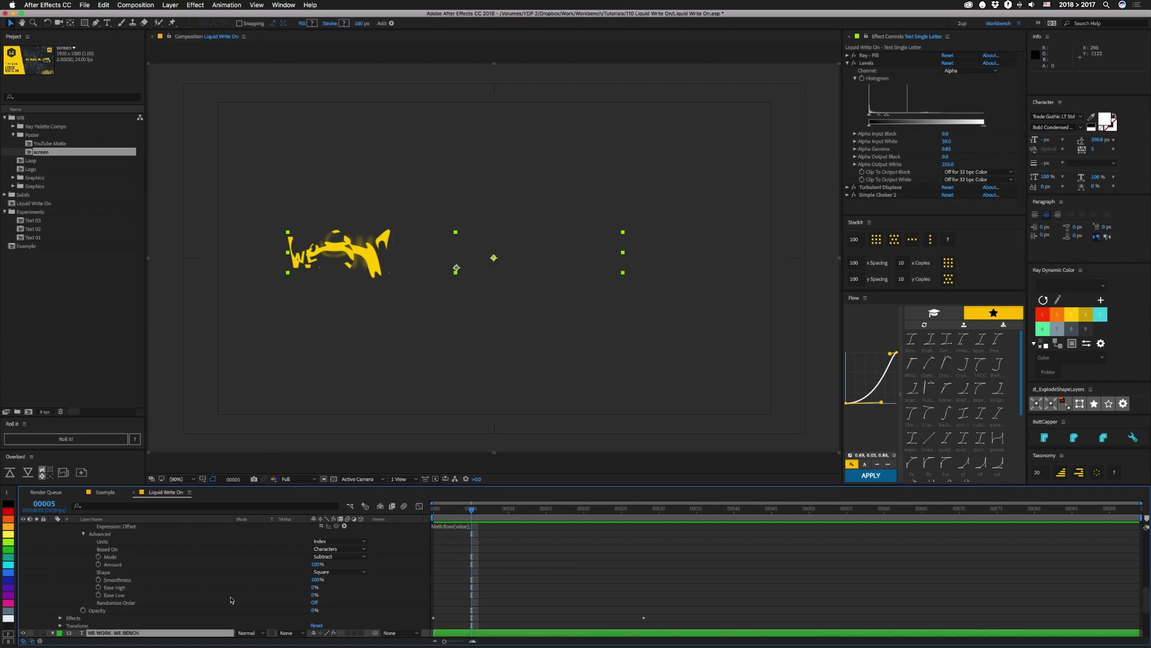
{"action": "key", "text": "ctrl+a"}
{"action": "key", "text": "u"}
{"action": "key", "text": "u"}
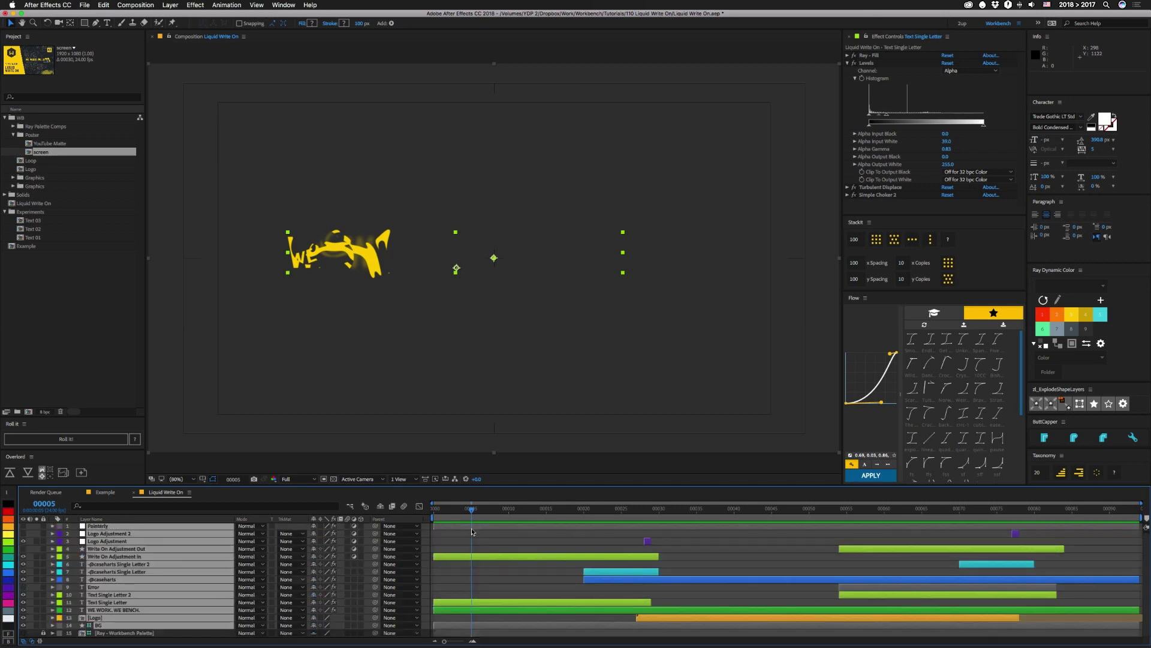
Step: Scrub to frame 76 and turn on both Logo Adjustment layers to reveal the finished W logo
{"action": "left_click_drag", "start_coordinate": [471, 510], "coordinate": [1011, 531]}
{"action": "left_click_drag", "start_coordinate": [23, 533], "coordinate": [23, 541]}
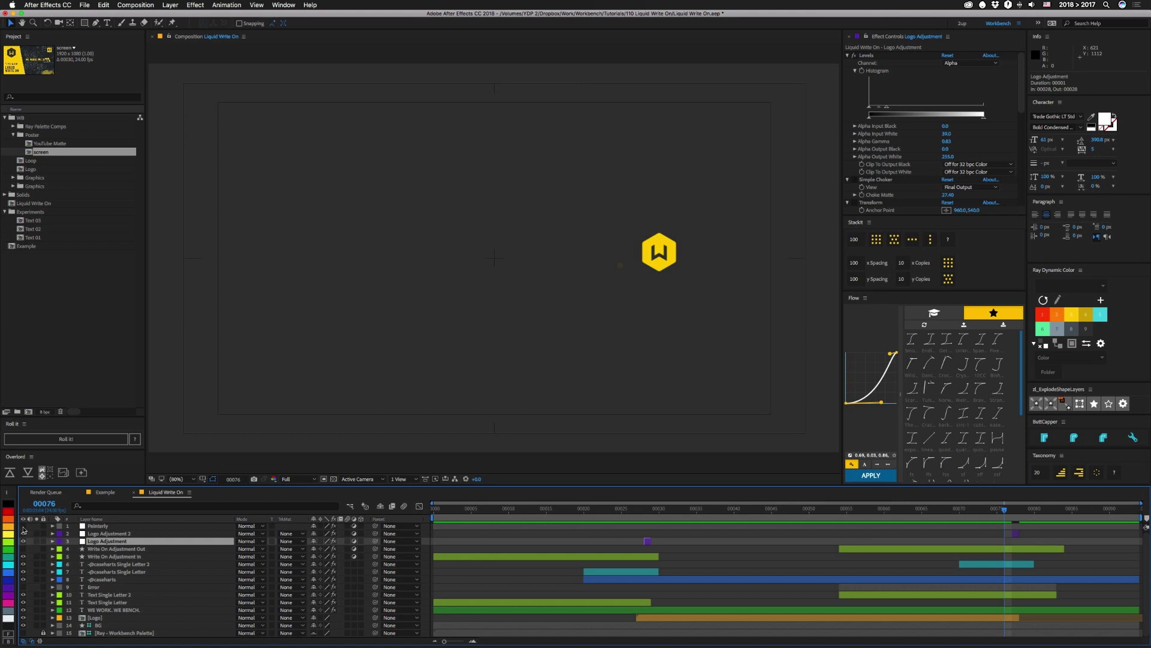
Step: Select the Painterly layer to show its CC Vector Blur, then preview the write-on and stop at frame 18
{"action": "left_click", "coordinate": [507, 525]}
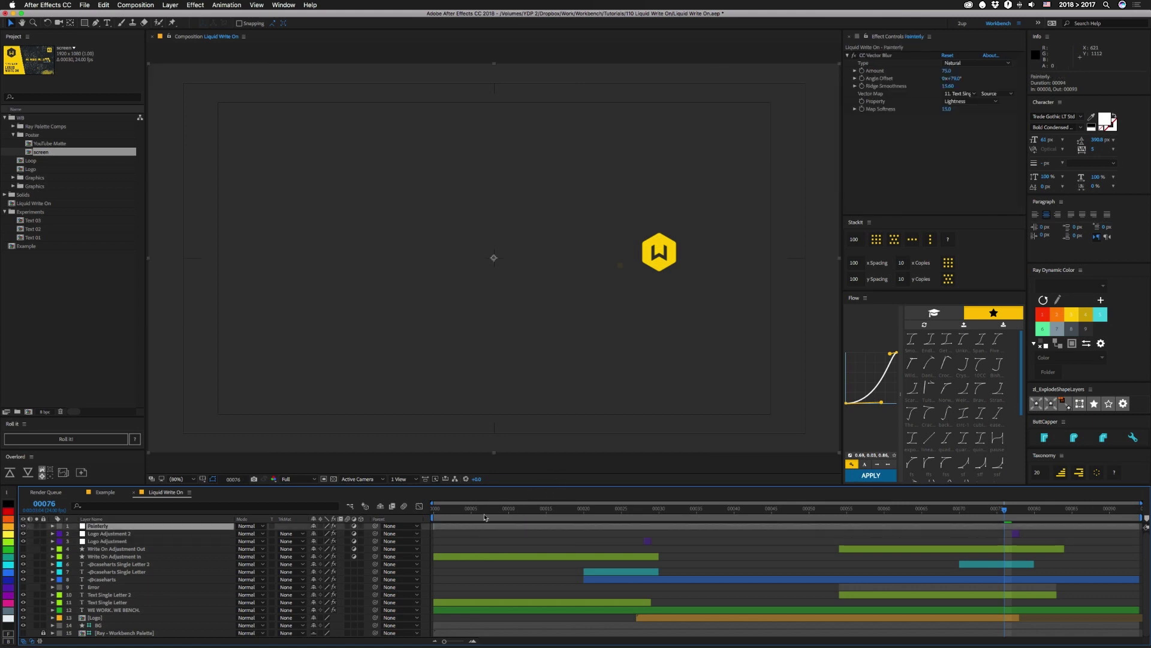
{"action": "left_click_drag", "start_coordinate": [441, 512], "coordinate": [523, 511]}
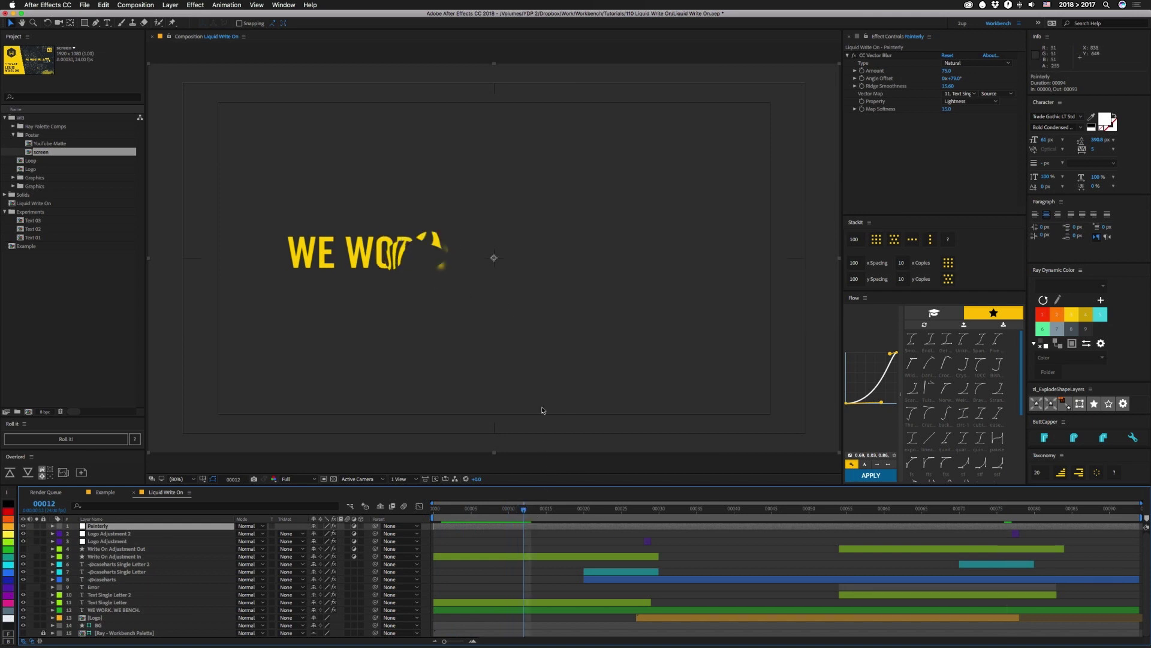
{"action": "key", "text": "space"}
{"action": "left_click", "coordinate": [570, 514]}
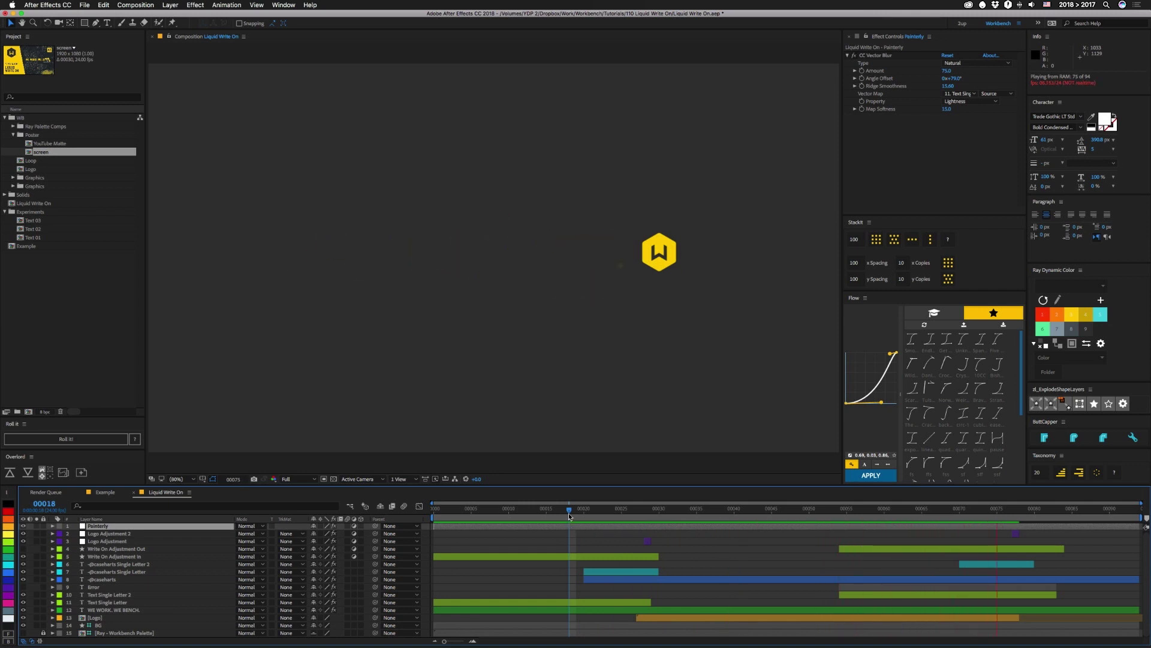
{"action": "key", "text": "space"}
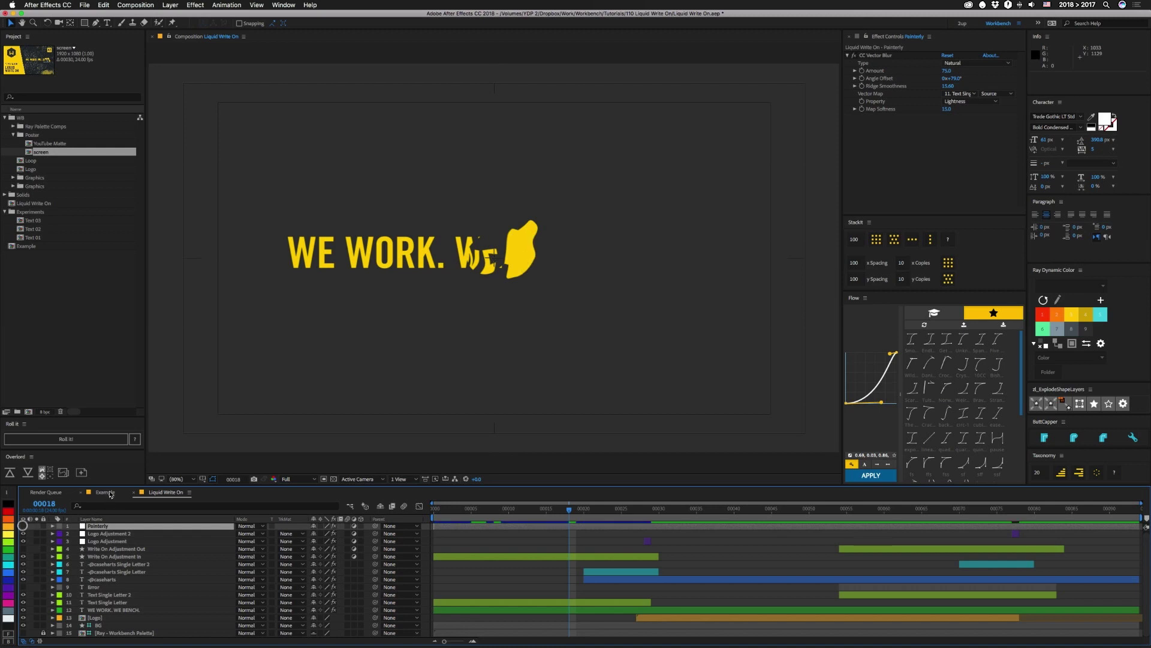
{"action": "left_click", "coordinate": [107, 492]}
Step: Preview the Example composition until its yellow title reads 'WE WORK. WE BE' over the foliage
{"action": "key", "text": "space"}
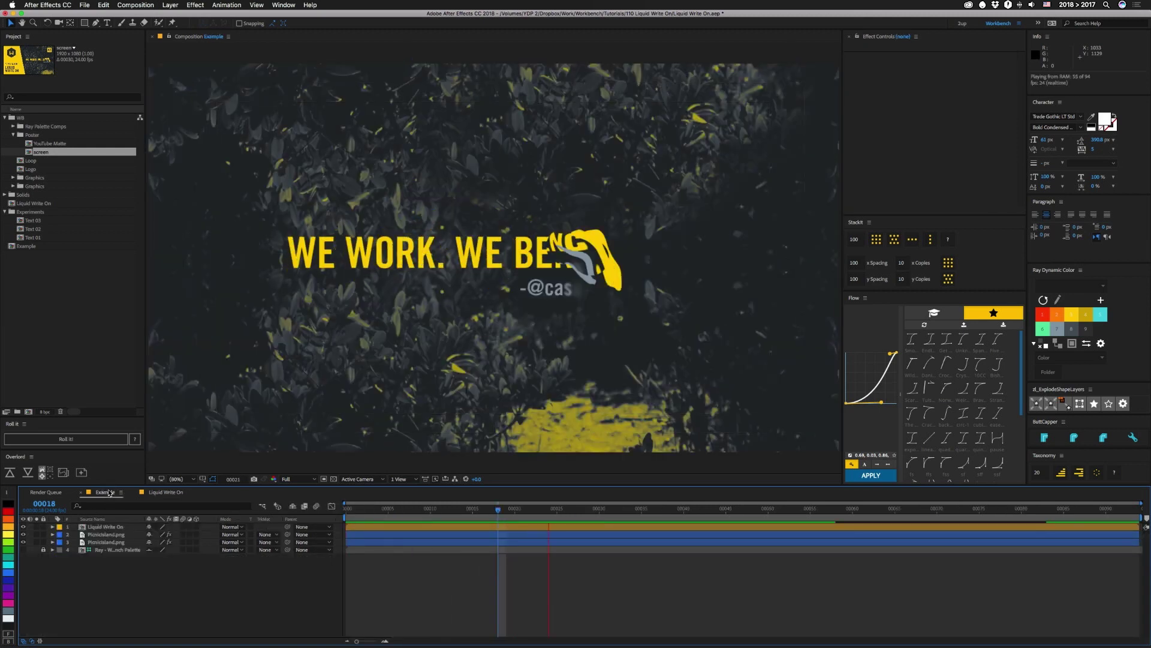